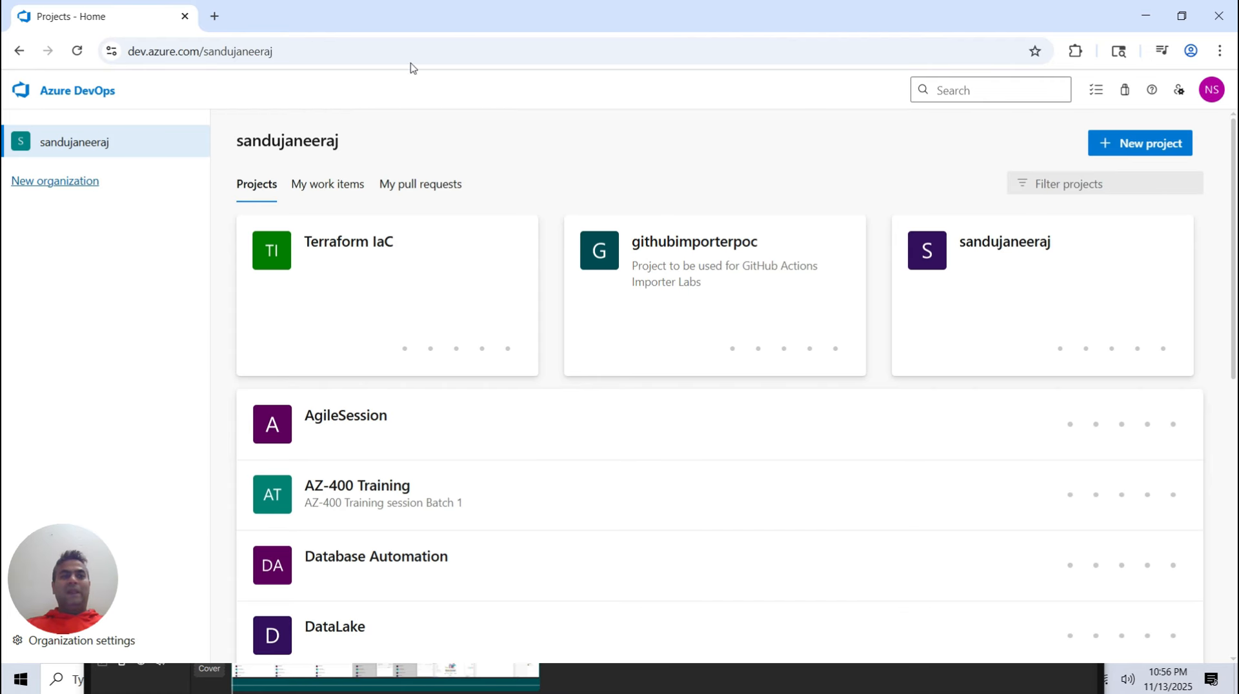
Inspect the organization's URL
left_click(194, 50)
left_click(202, 53)
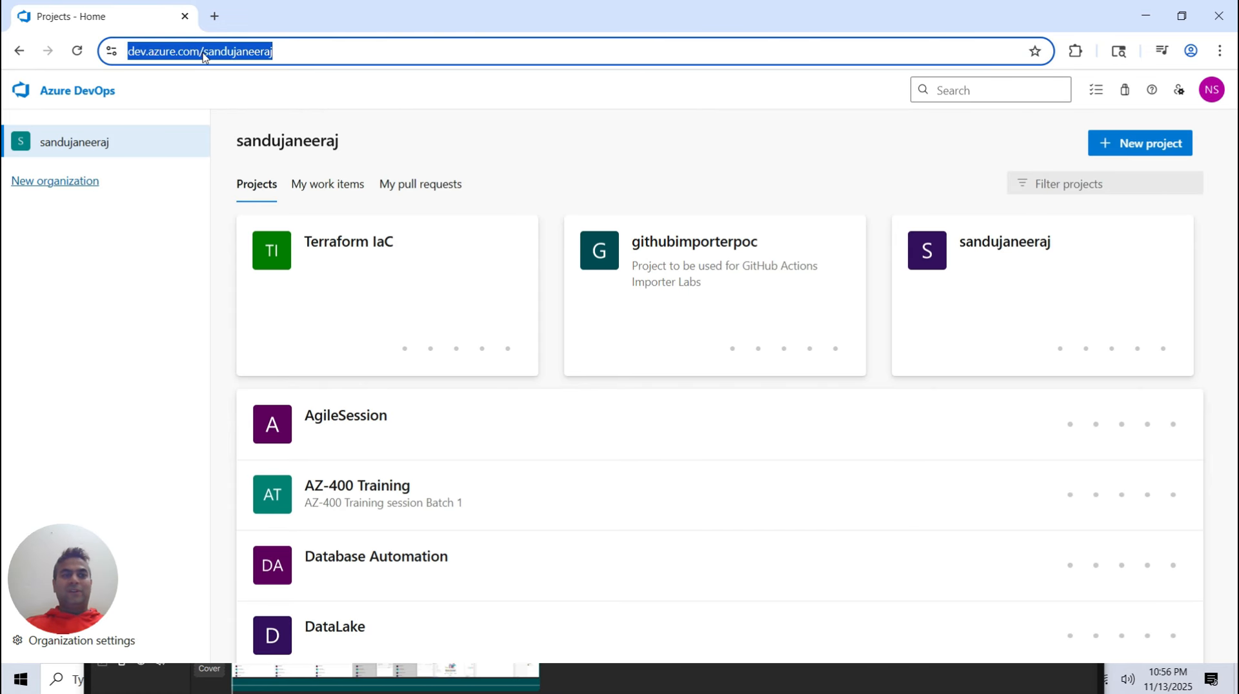
left_click(202, 52)
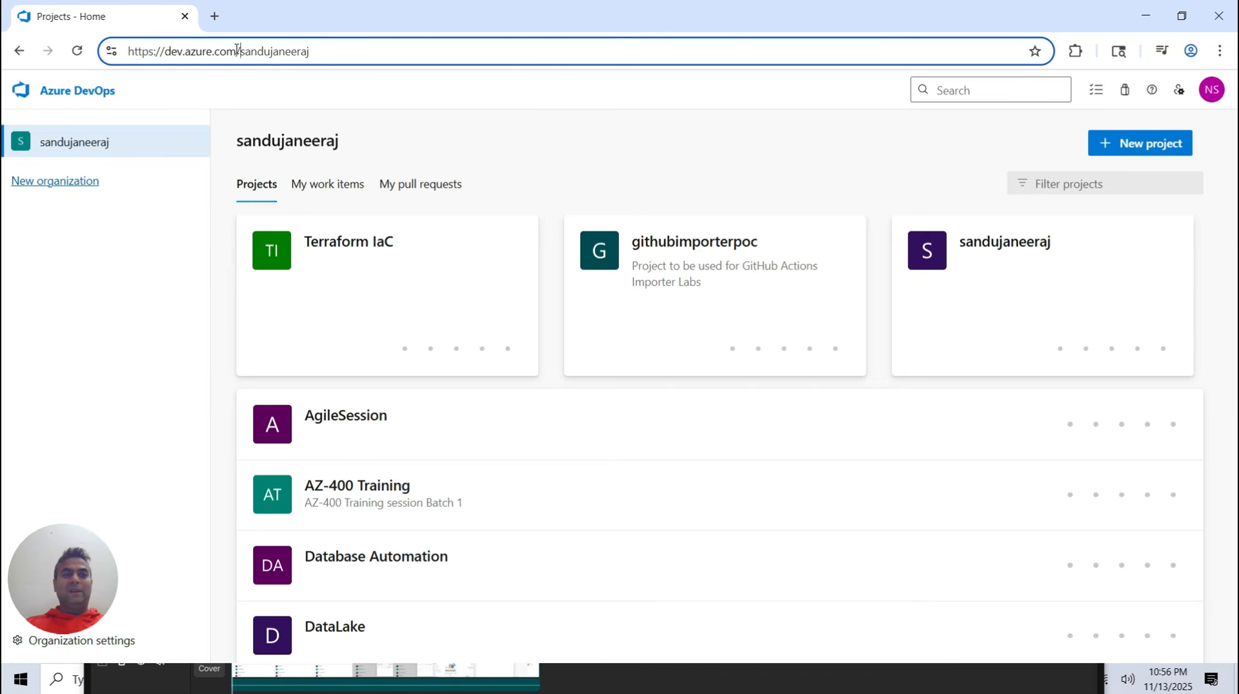
left_click_drag(237, 51, 116, 63)
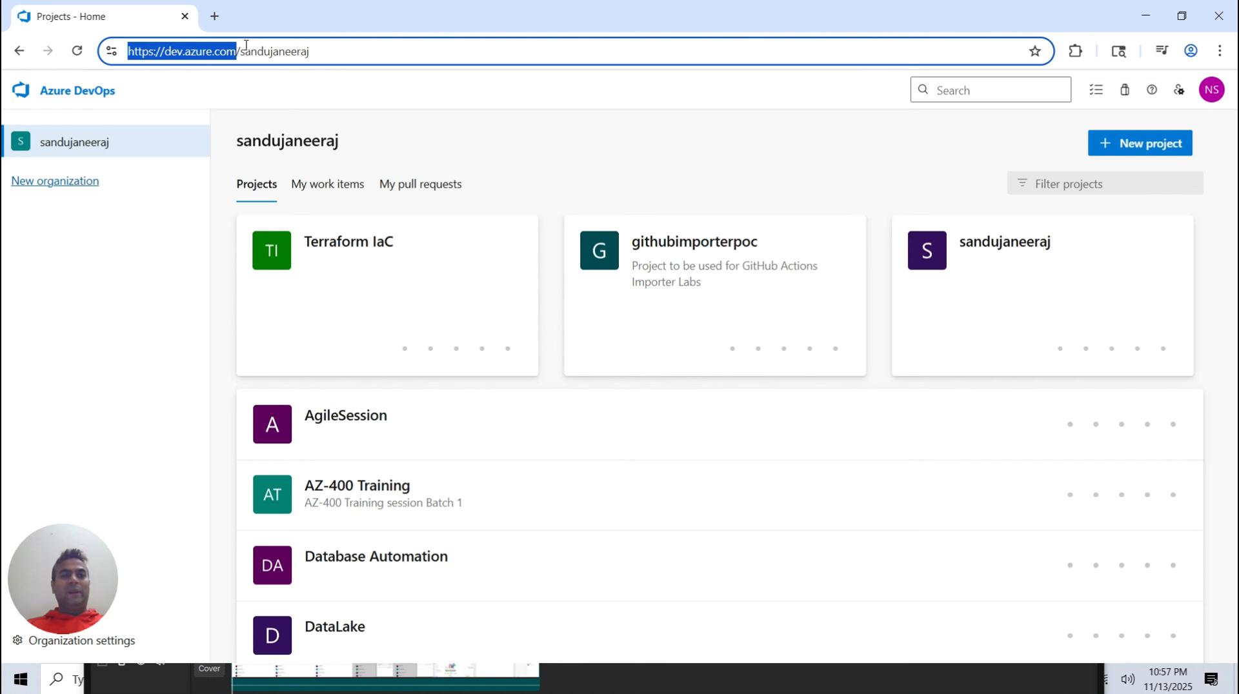
Return to the organization home and start a new project named DevOps Learning Series
left_click(89, 147)
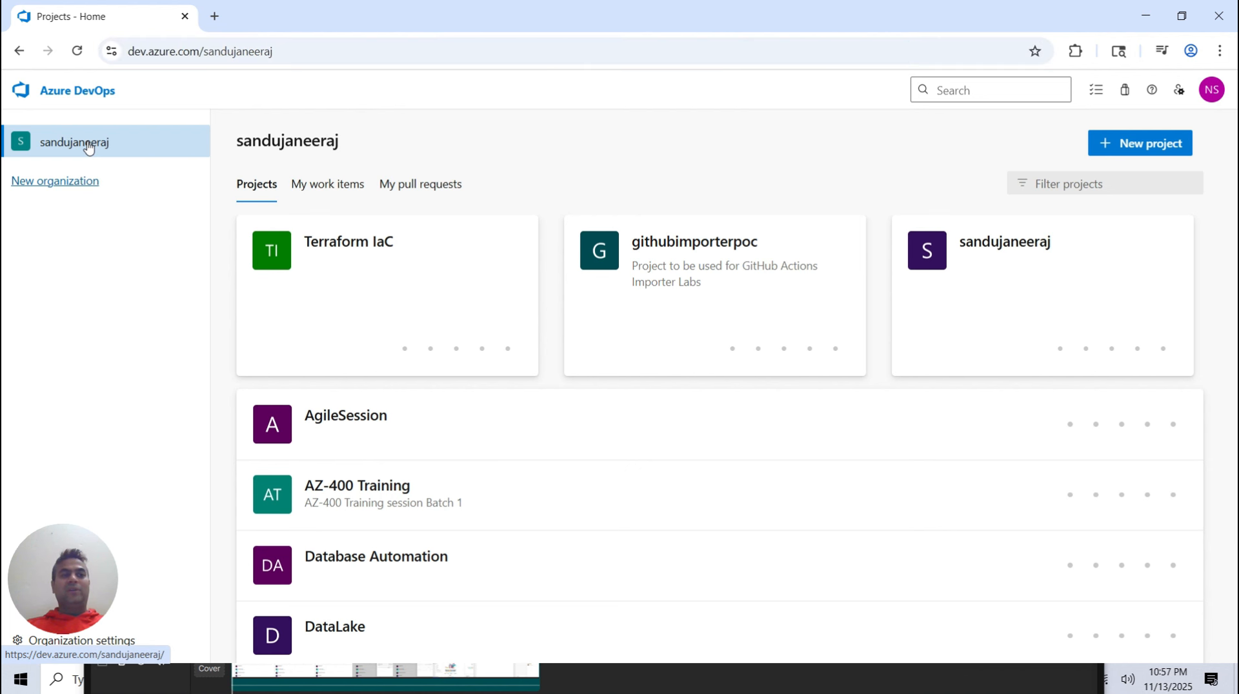
left_click(88, 147)
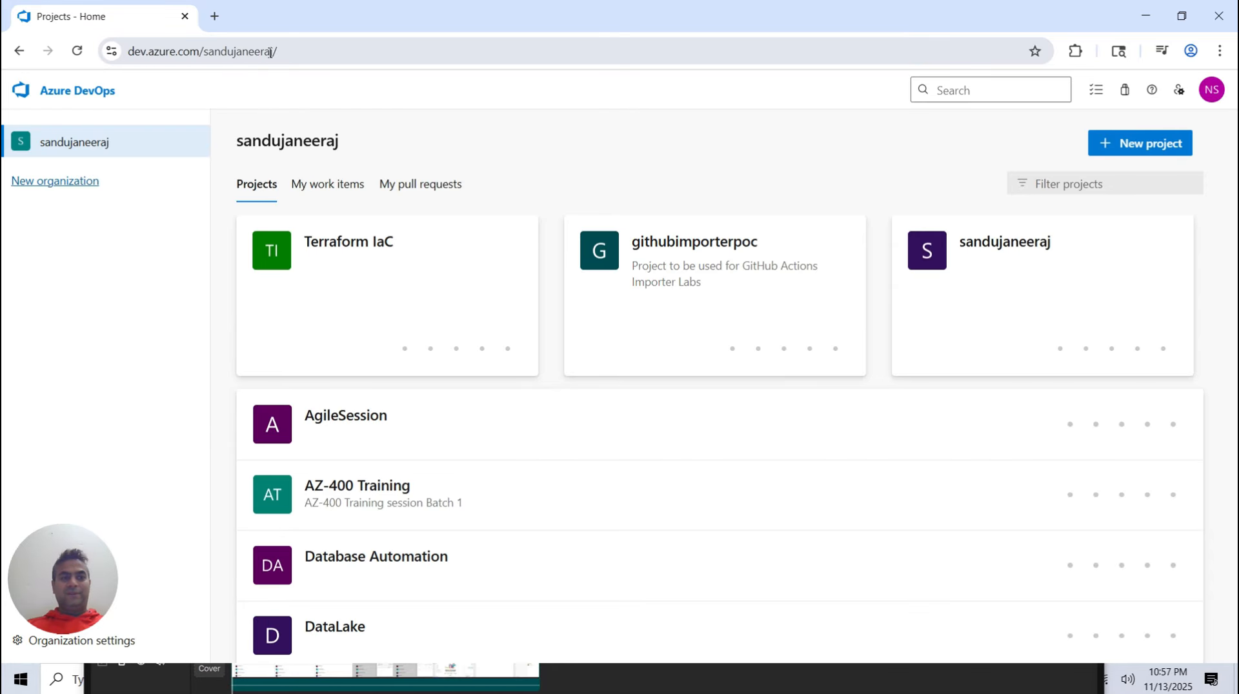
left_click(1142, 145)
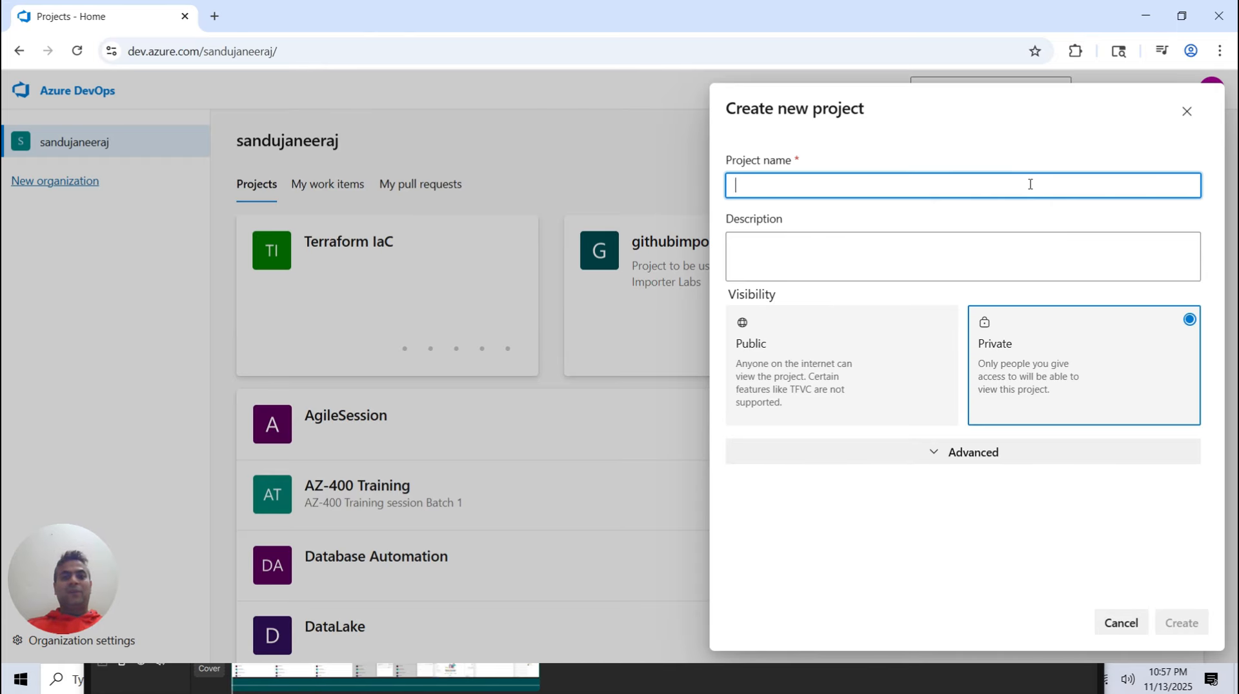
type("De")
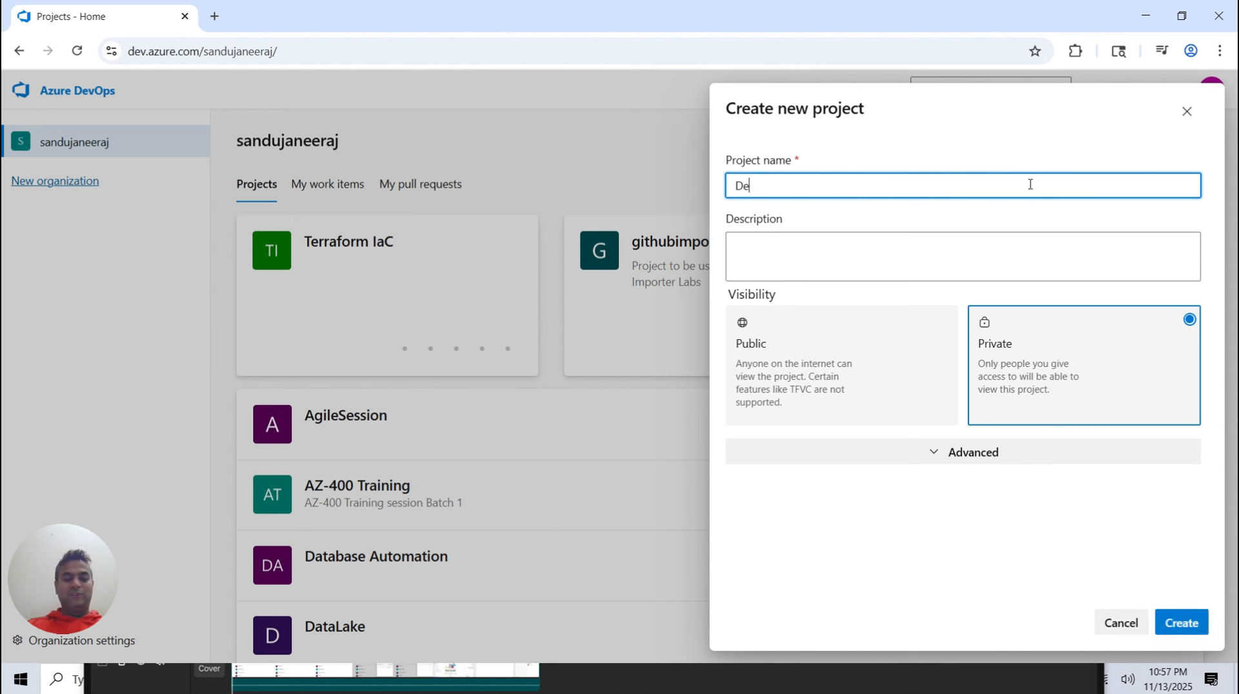
type("vOps Learnin")
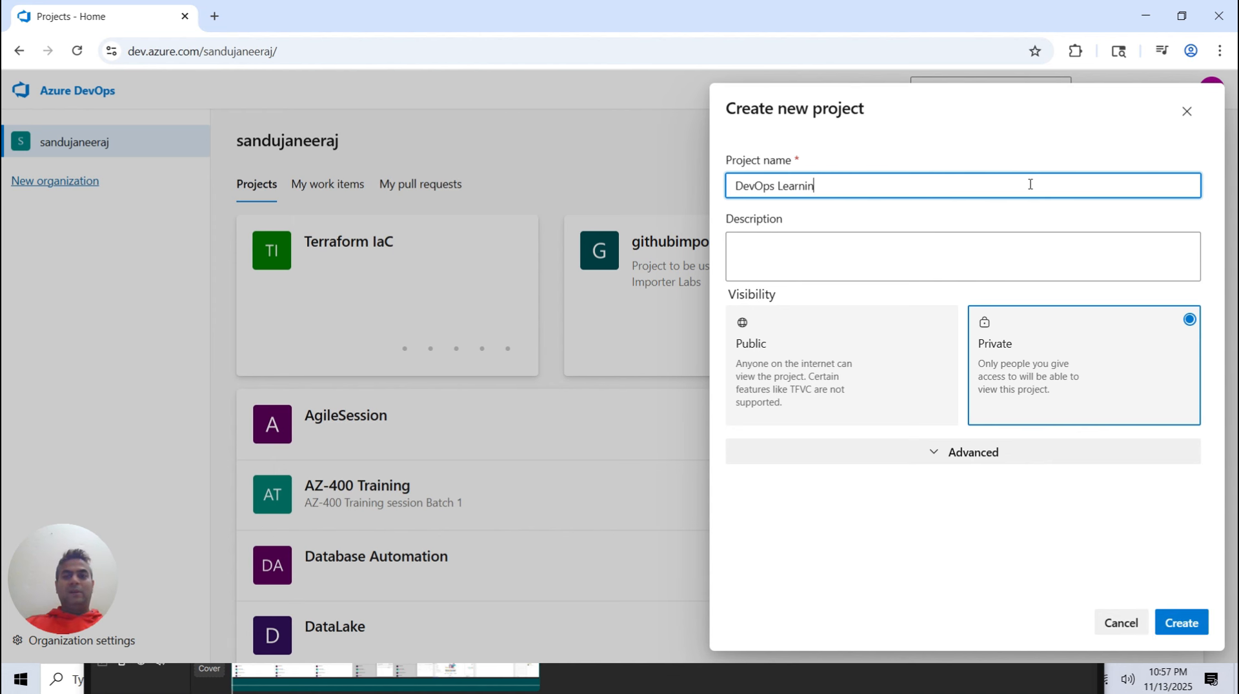
type("g Series")
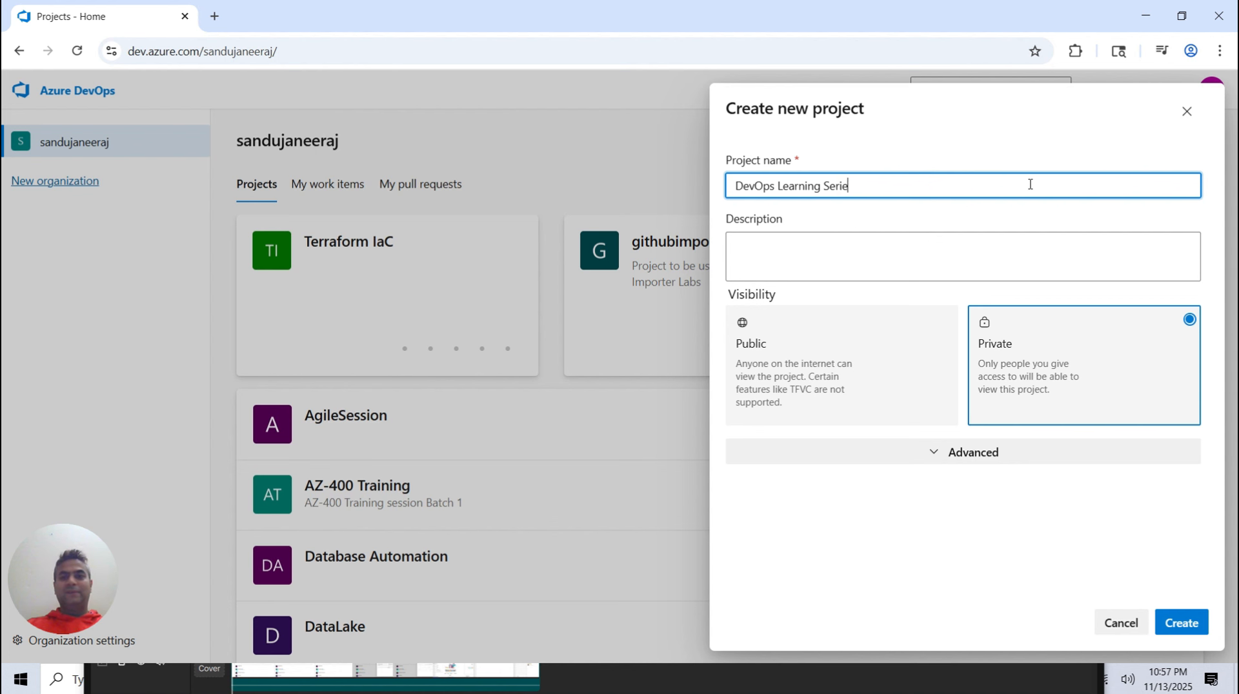
Enter the project description DevOps Learning series and more from Microsoft Learn
left_click(928, 263)
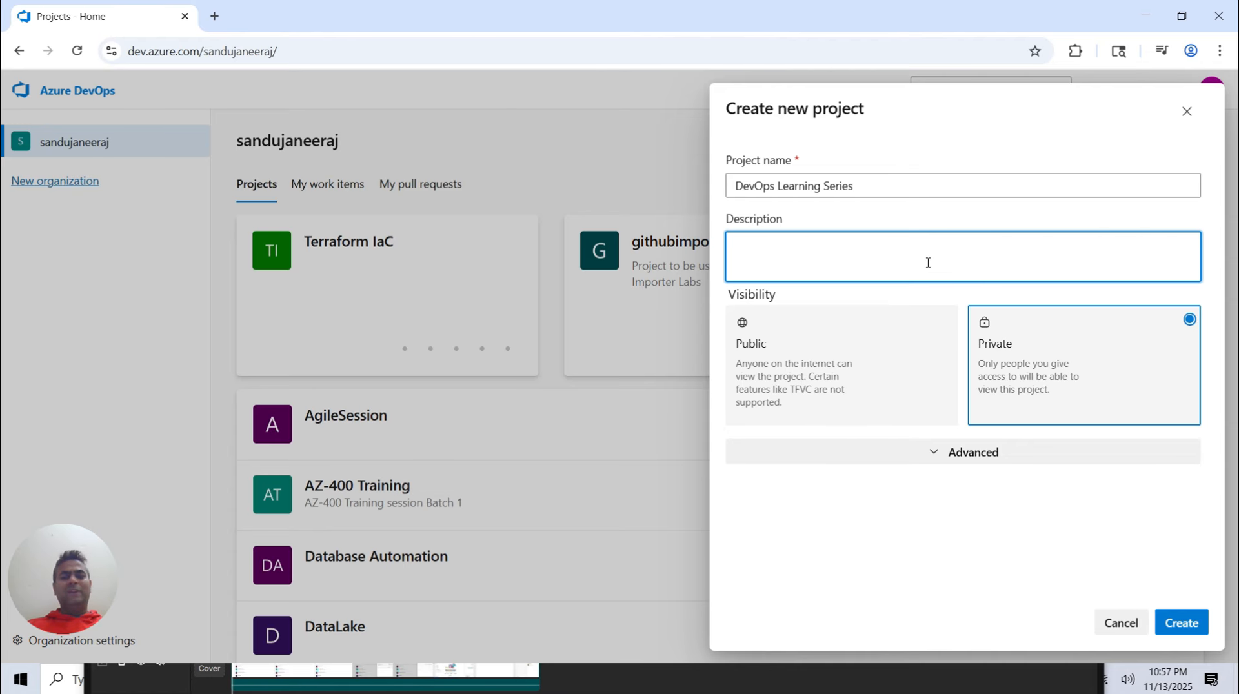
type("Dev")
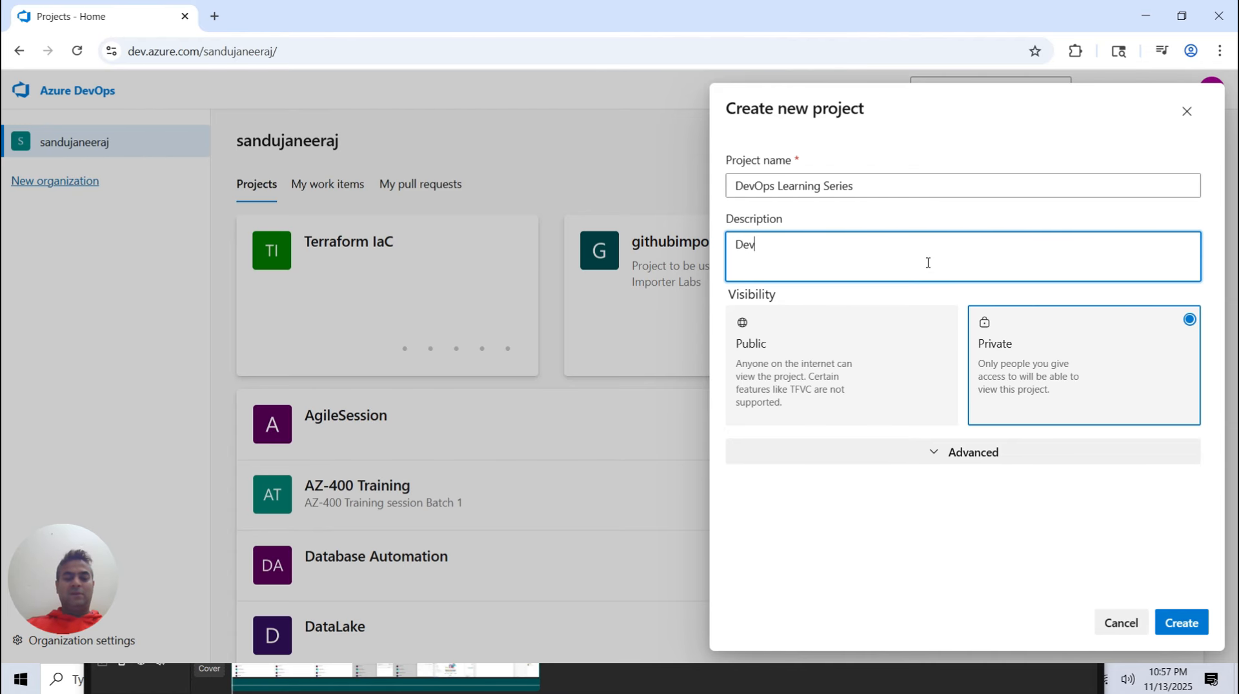
type("Ops Learning series ")
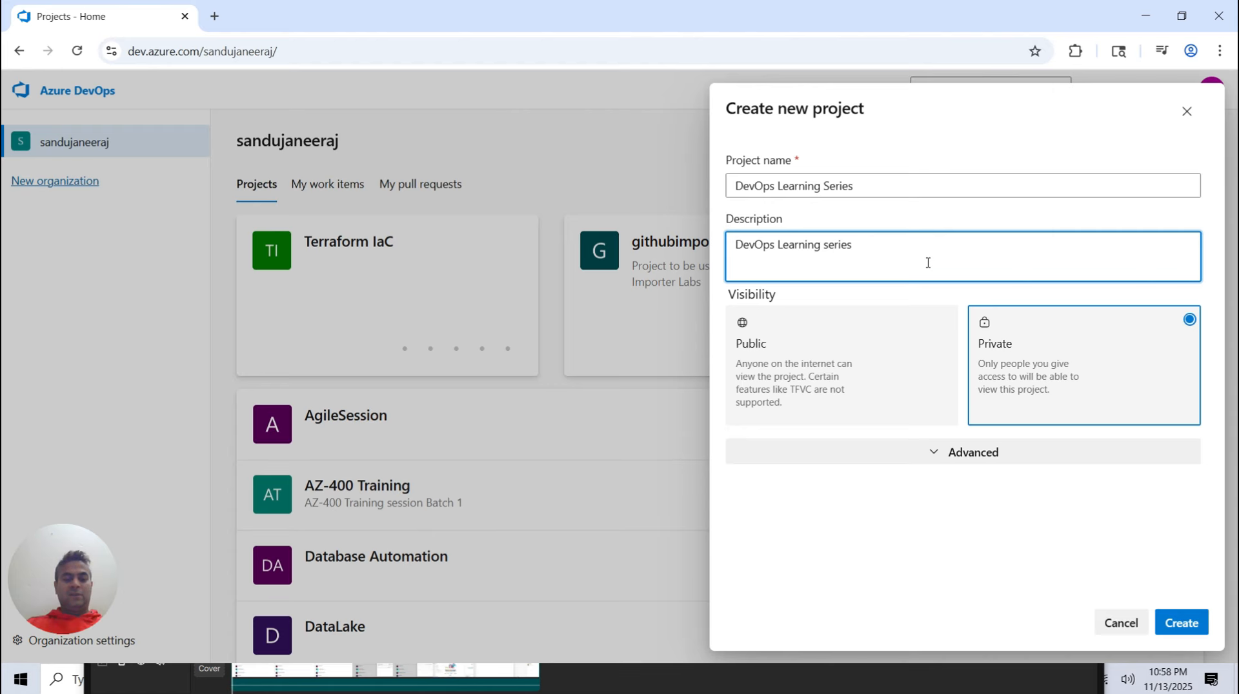
type("and more from Microsof")
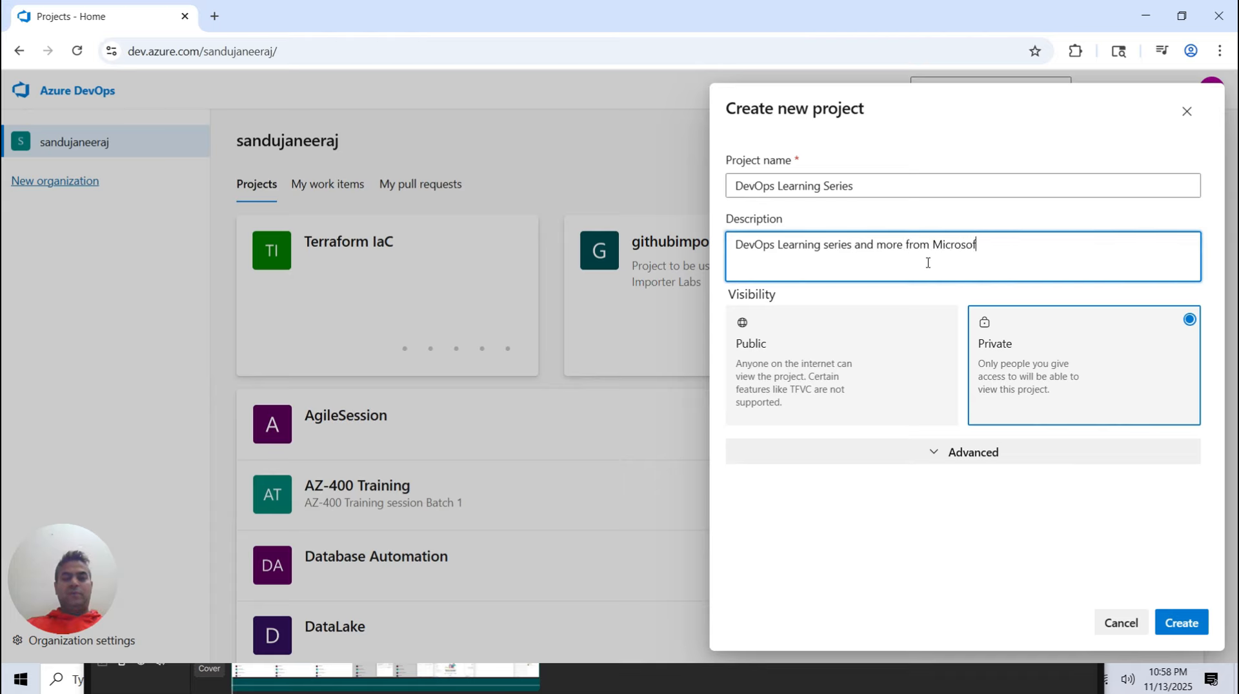
type("t Learn")
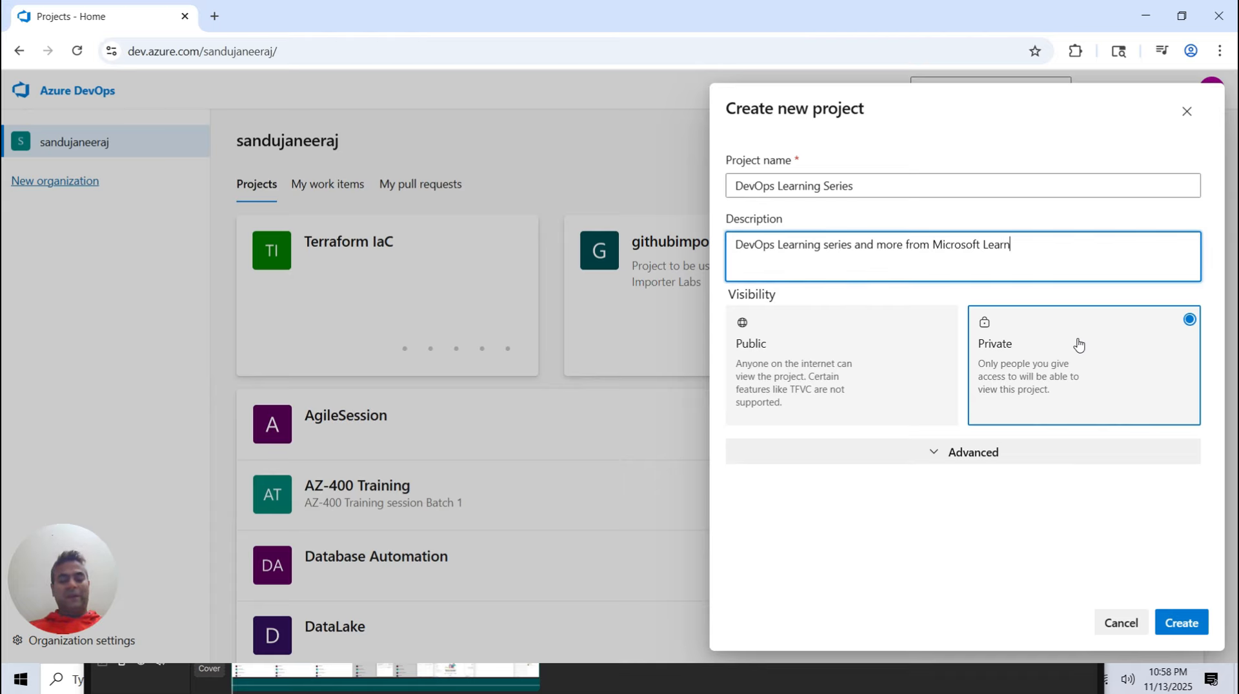
Keep Git version control and the Basic work item process in the advanced options, then create the project
left_click(957, 464)
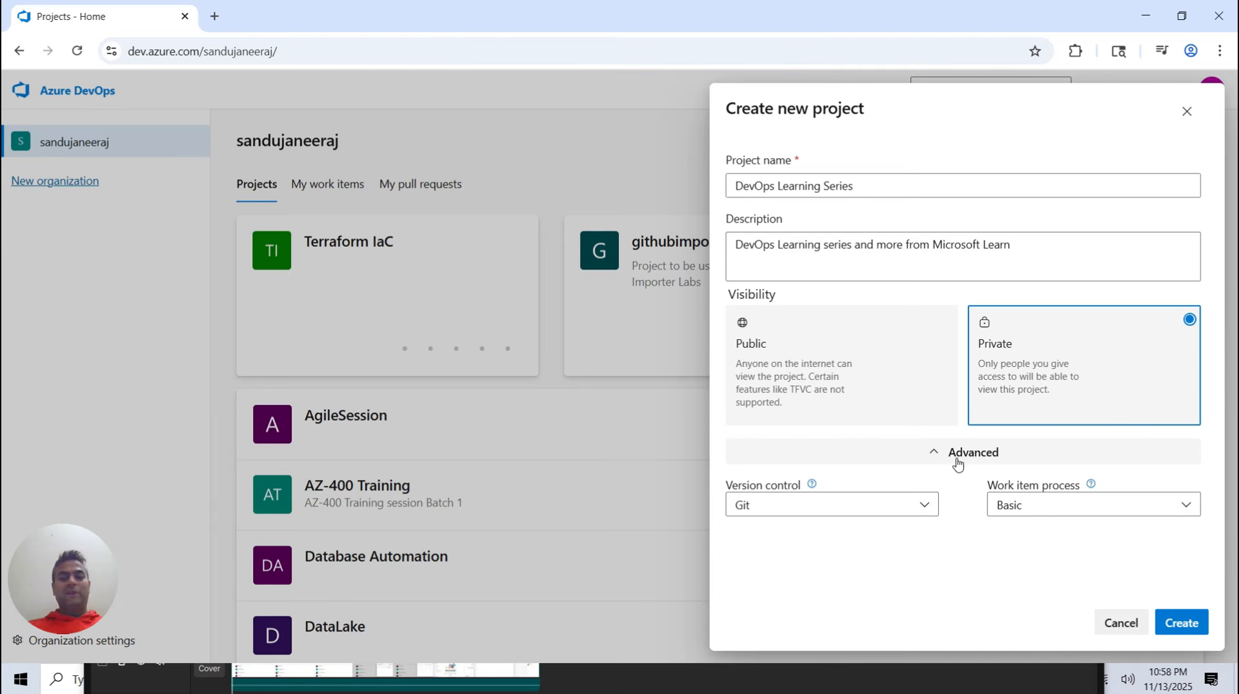
left_click(890, 513)
left_click(893, 513)
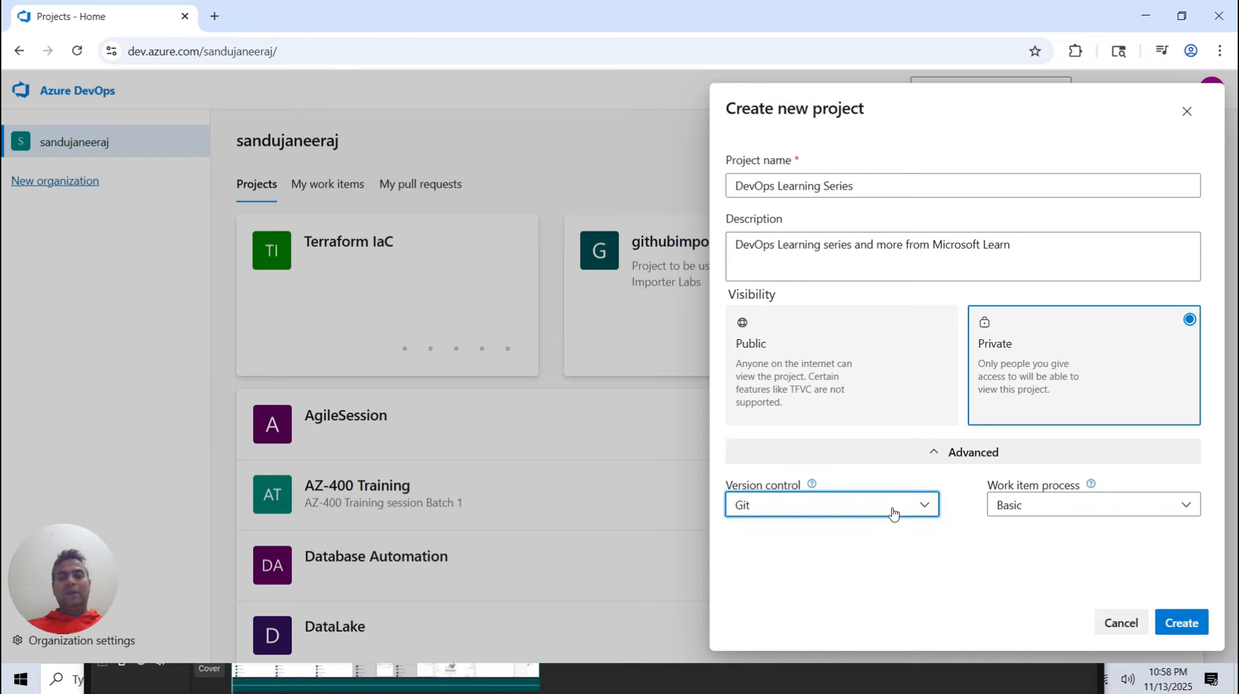
left_click(1069, 514)
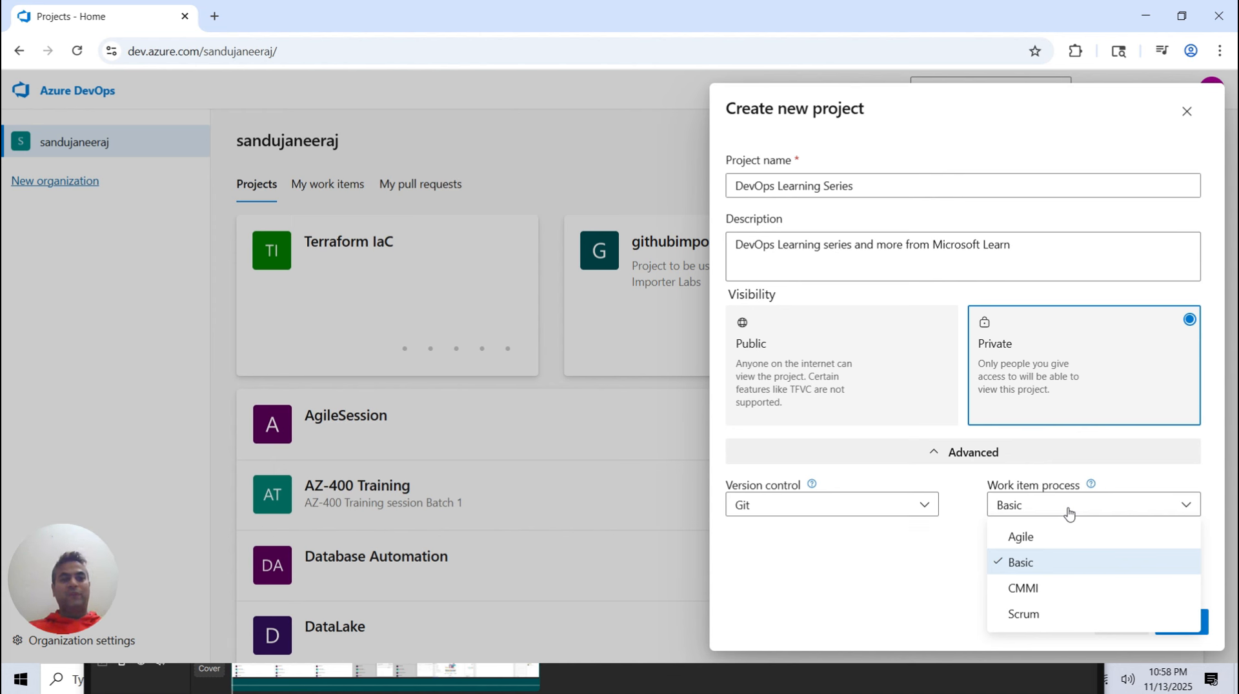
left_click(1011, 562)
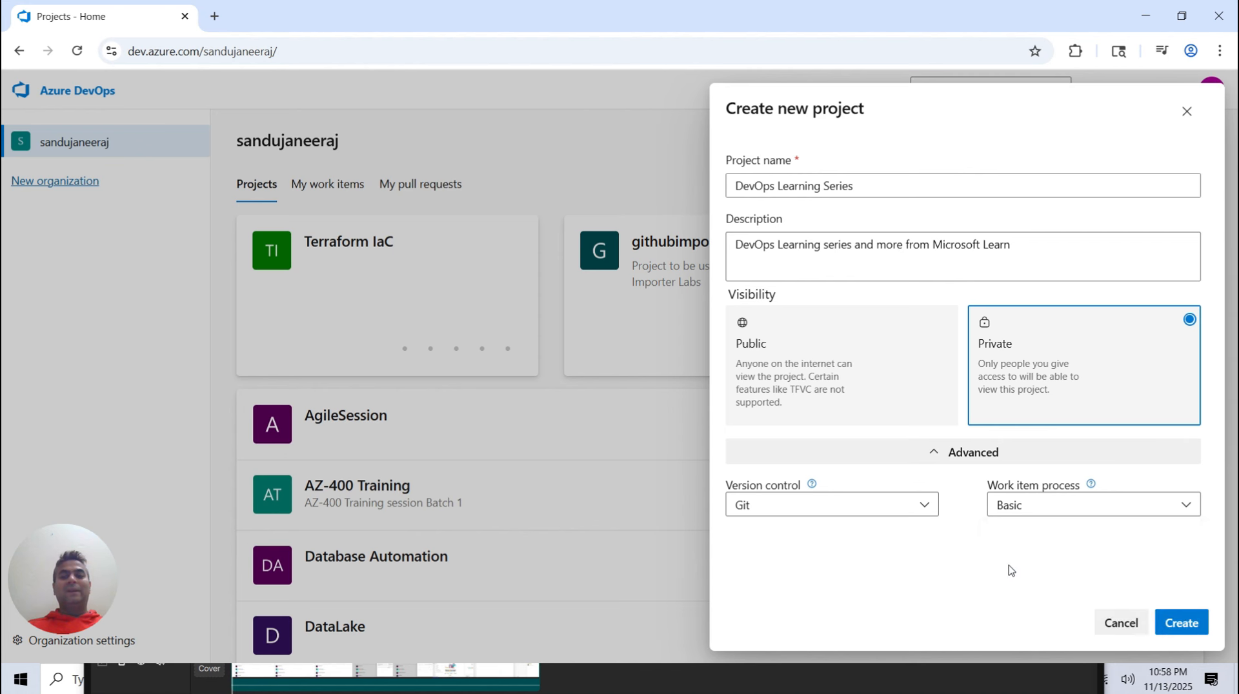
left_click(1181, 624)
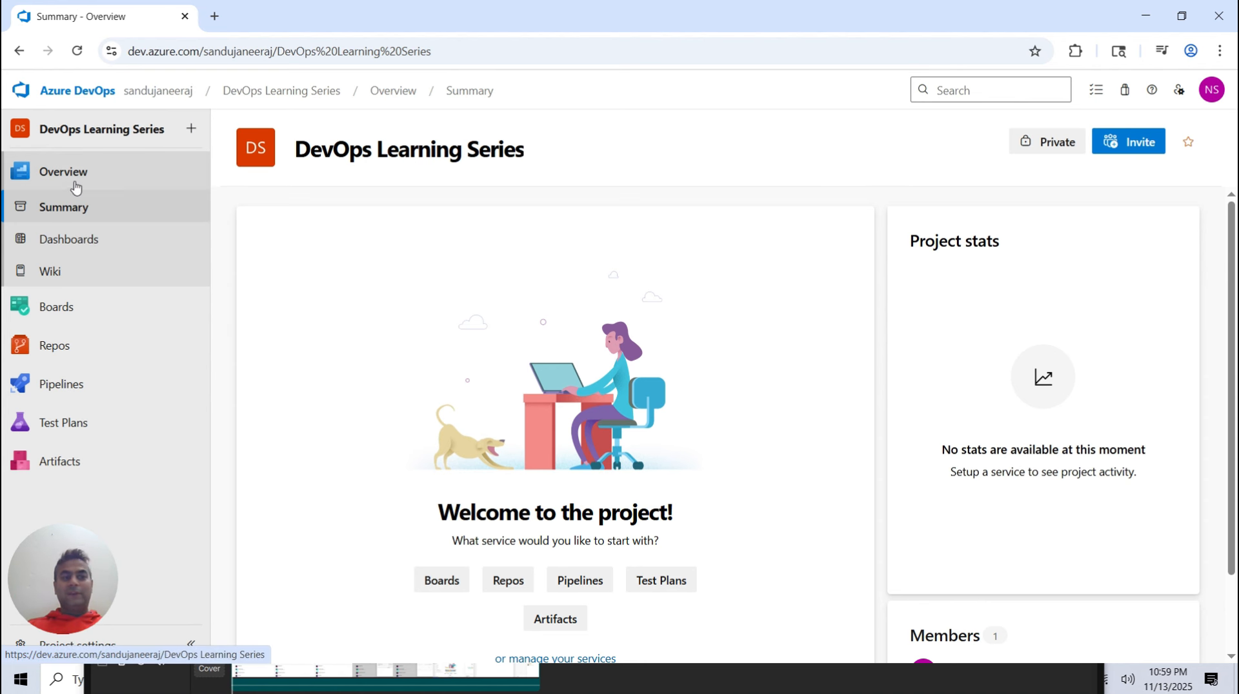
Browse the project's Boards, Repos and Pipelines service menus
mouse_move(93, 351)
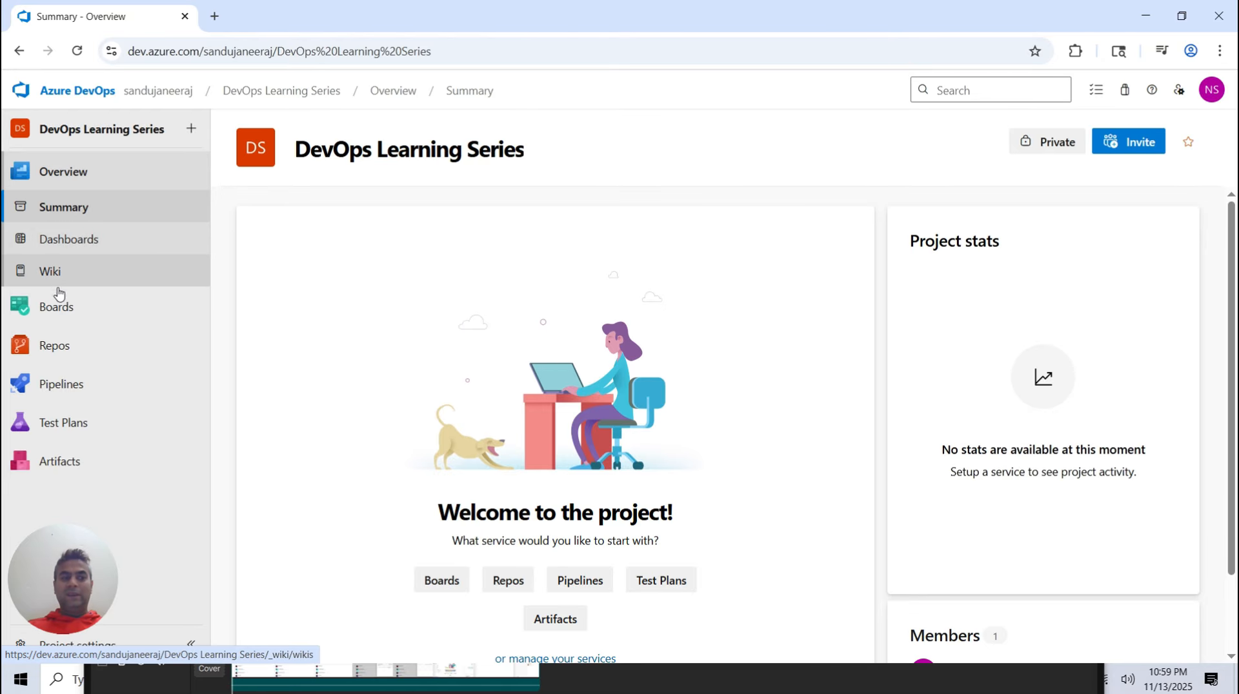
mouse_move(59, 309)
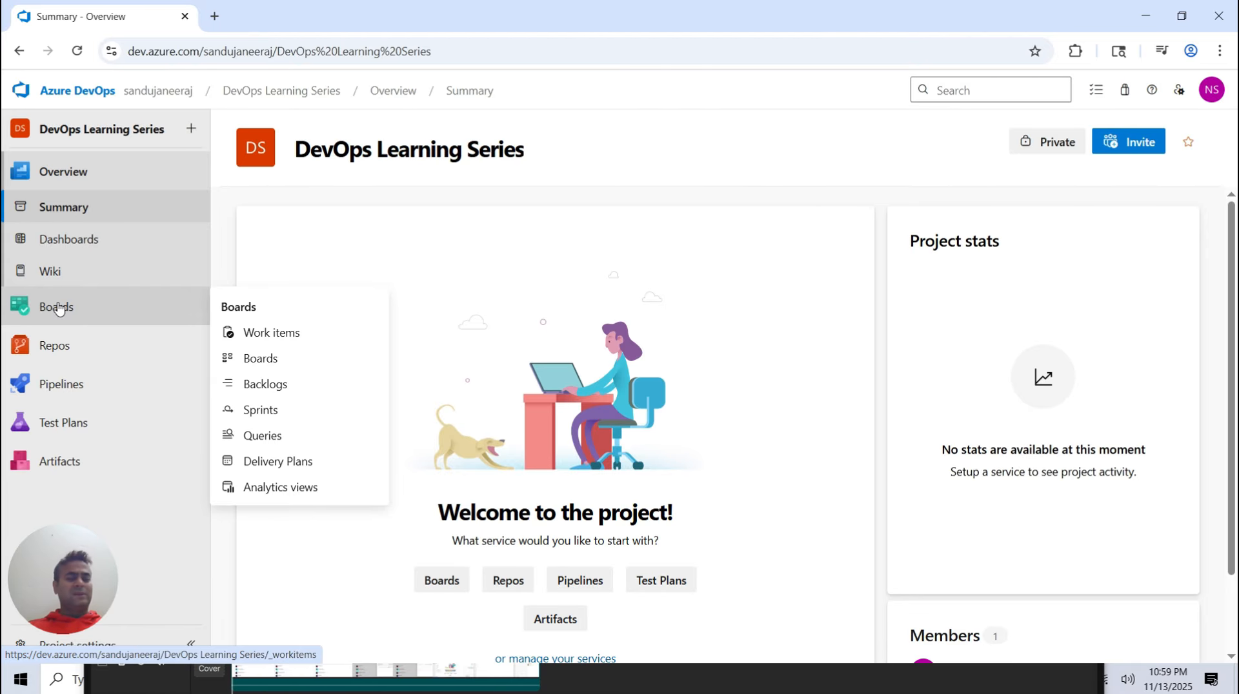
mouse_move(55, 349)
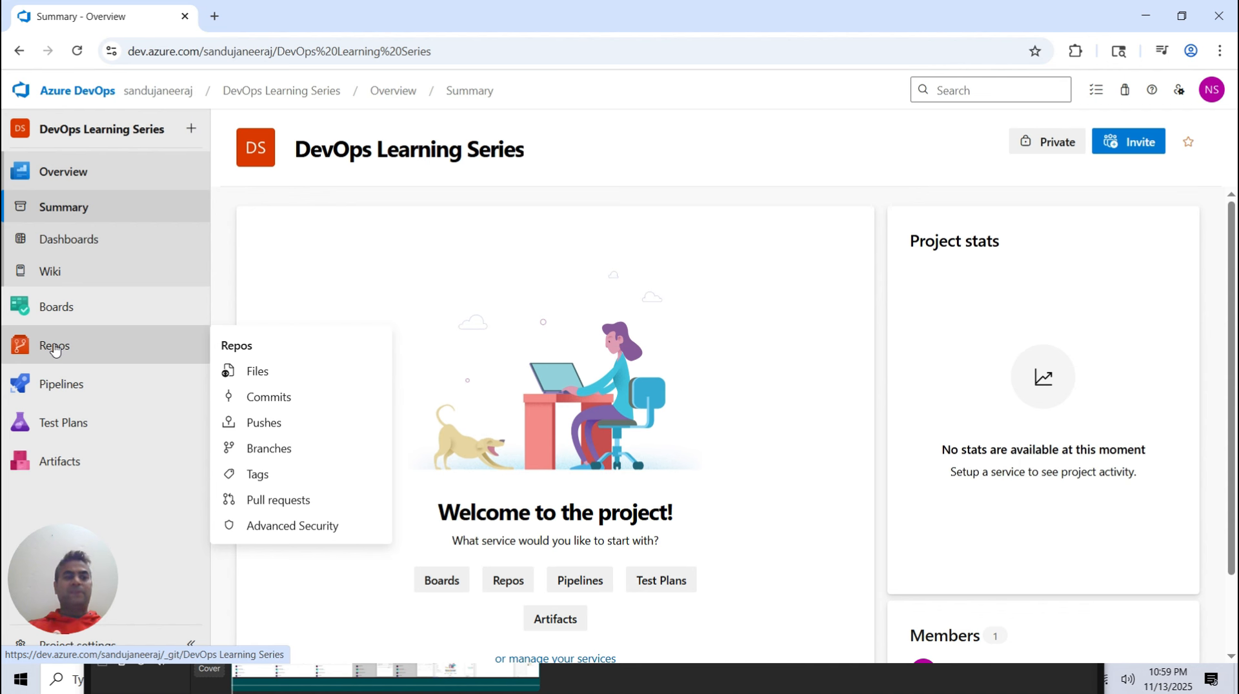
mouse_move(61, 390)
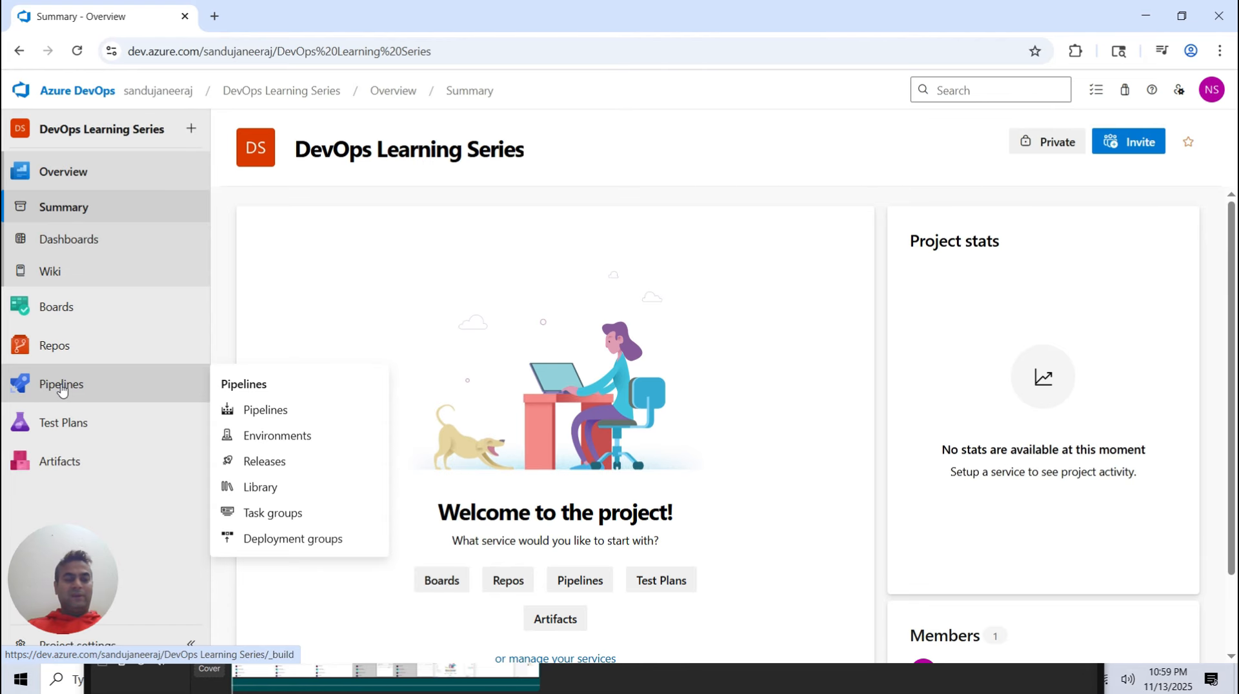
mouse_move(63, 426)
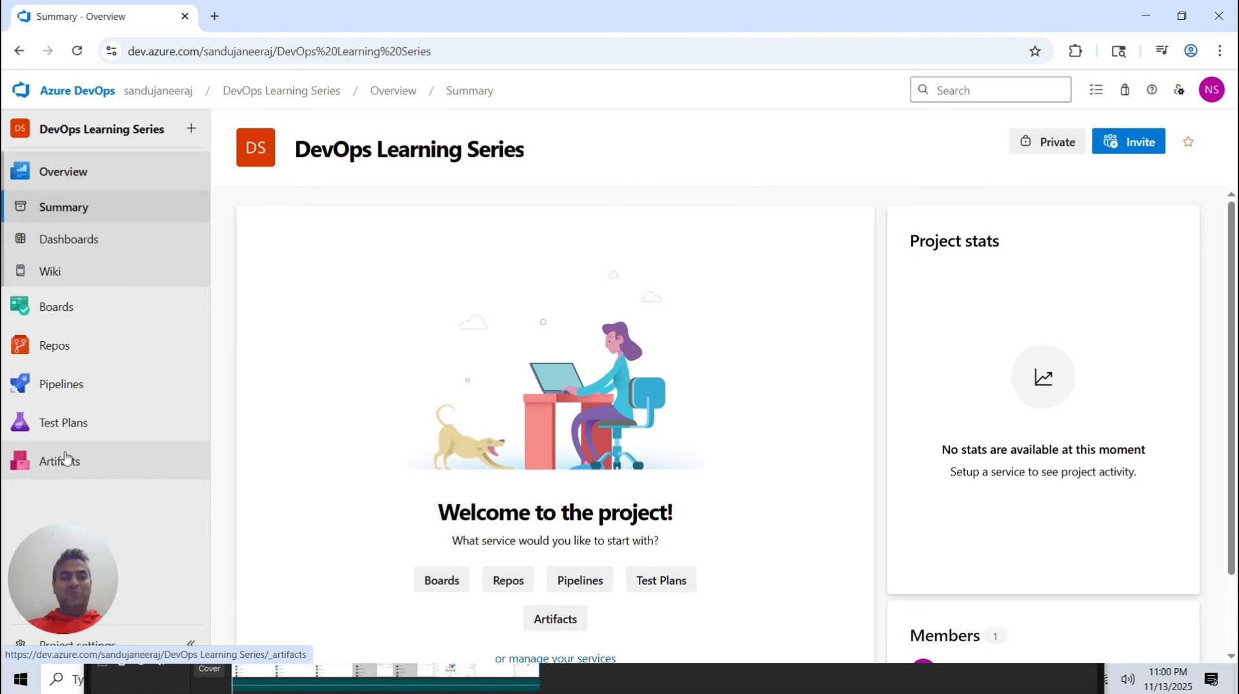
Create the project wiki and title its first page DevOps Learning Material
left_click(112, 273)
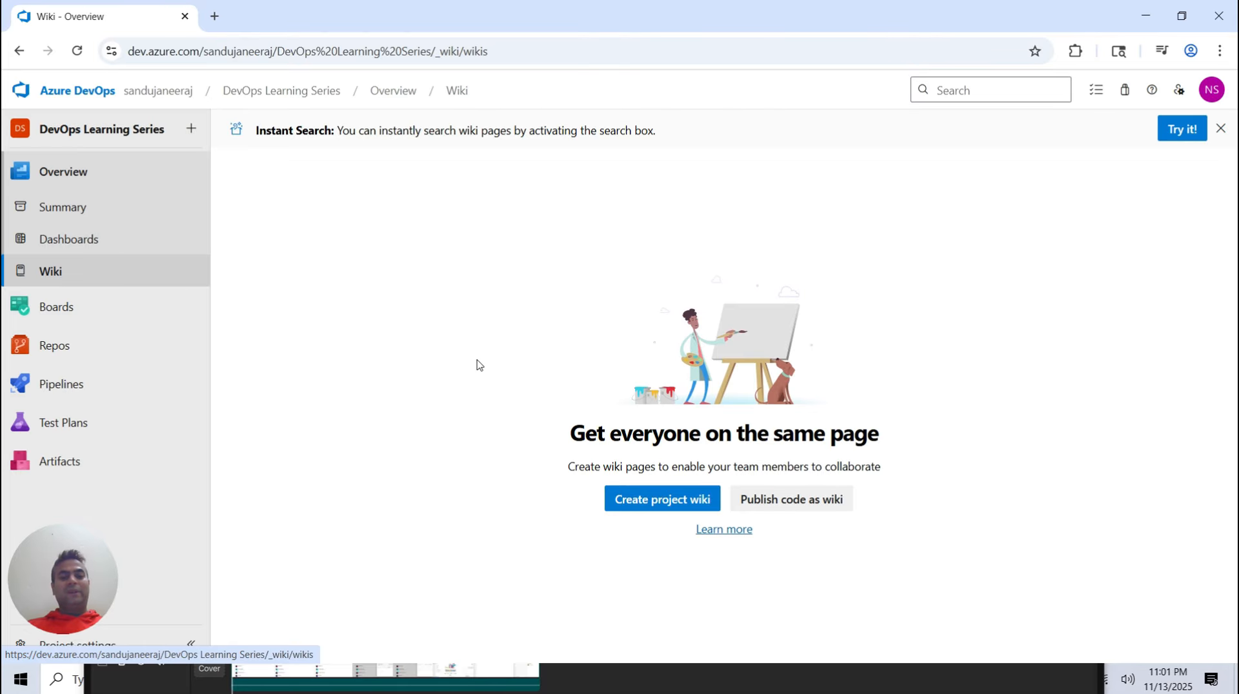
left_click(664, 502)
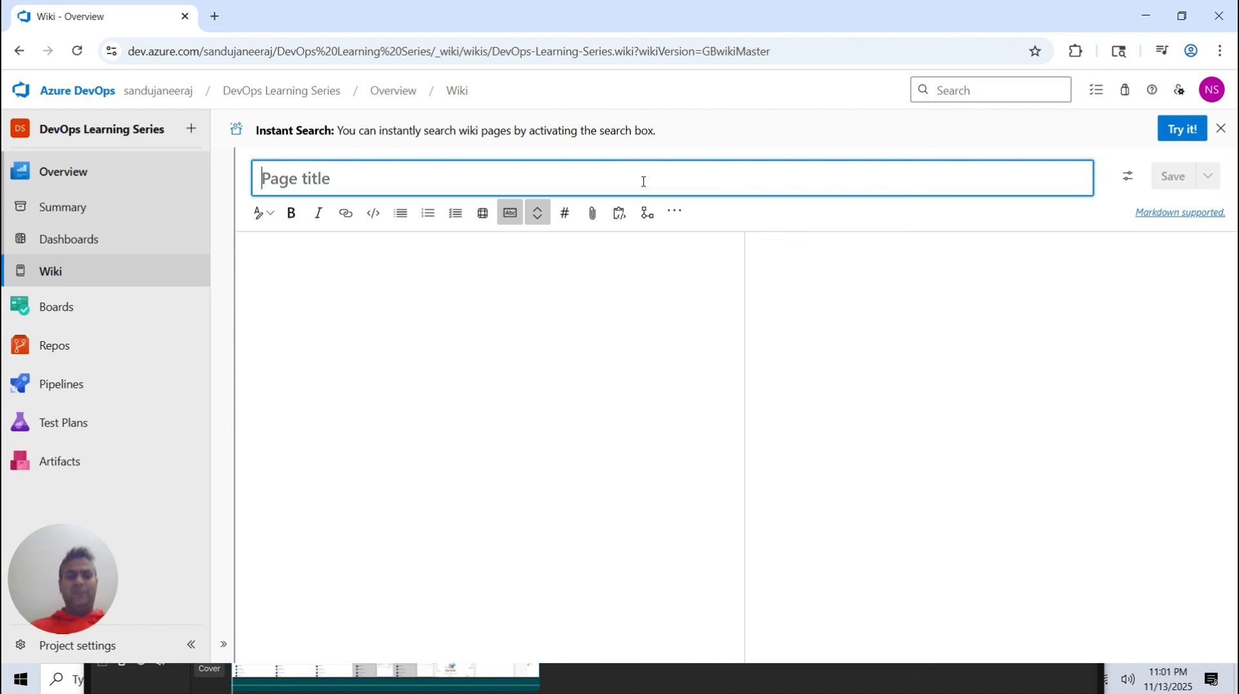
type("DevOps ")
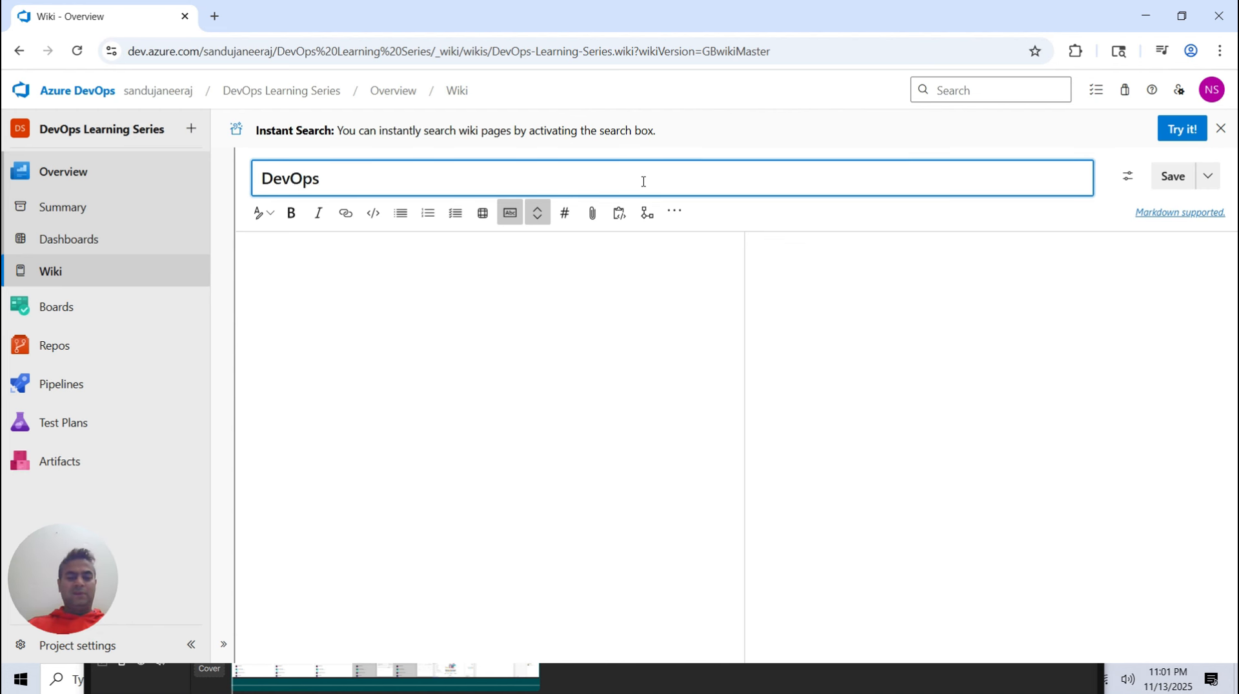
type("Learning ")
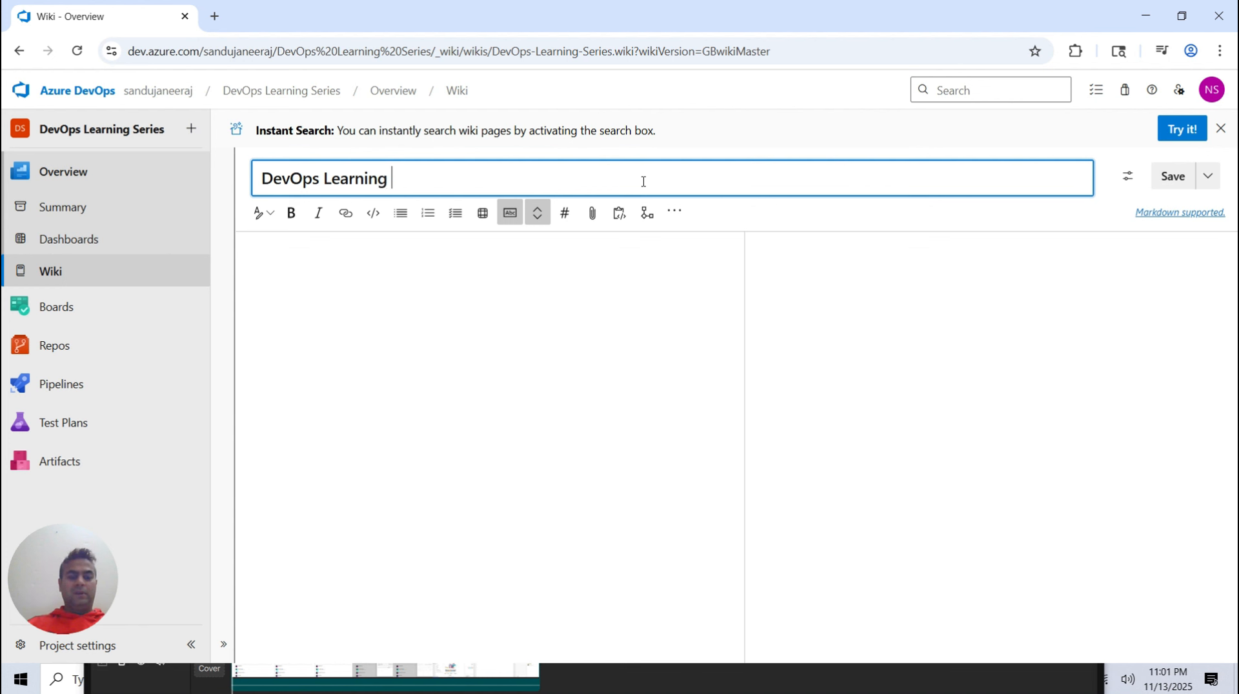
type("Material")
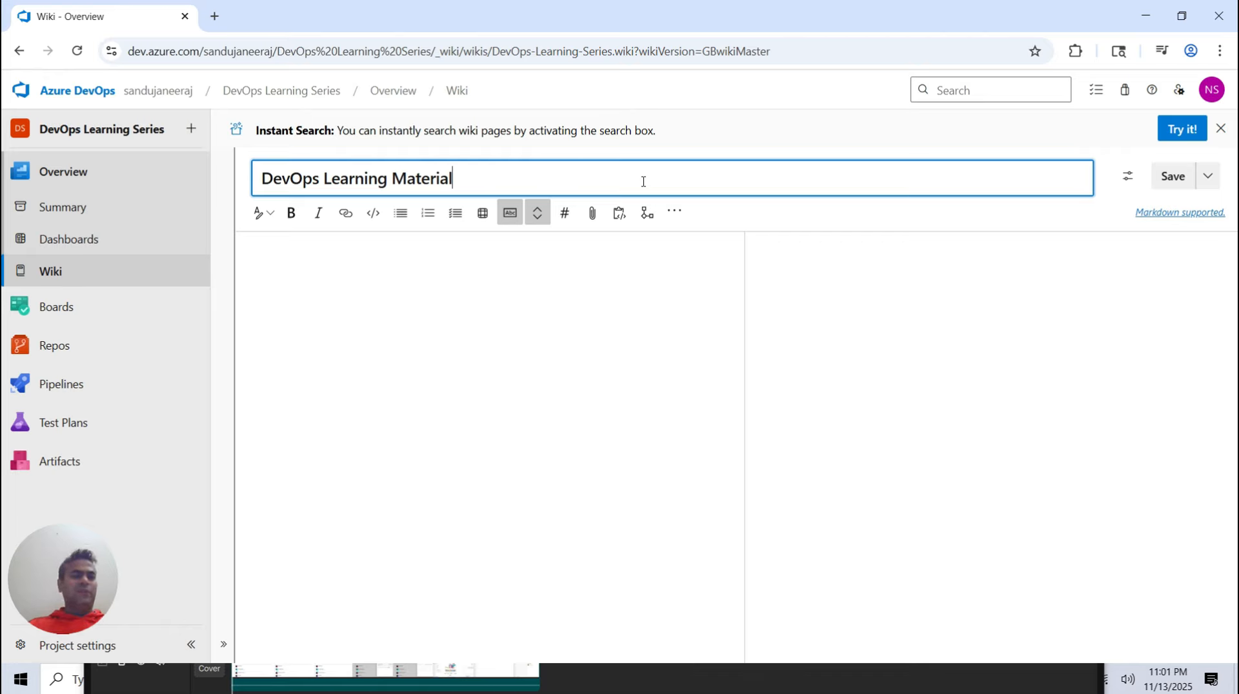
Write the wiki page body: Microsoft Learn is great place to get all the insight of Microsoft Product
left_click(559, 291)
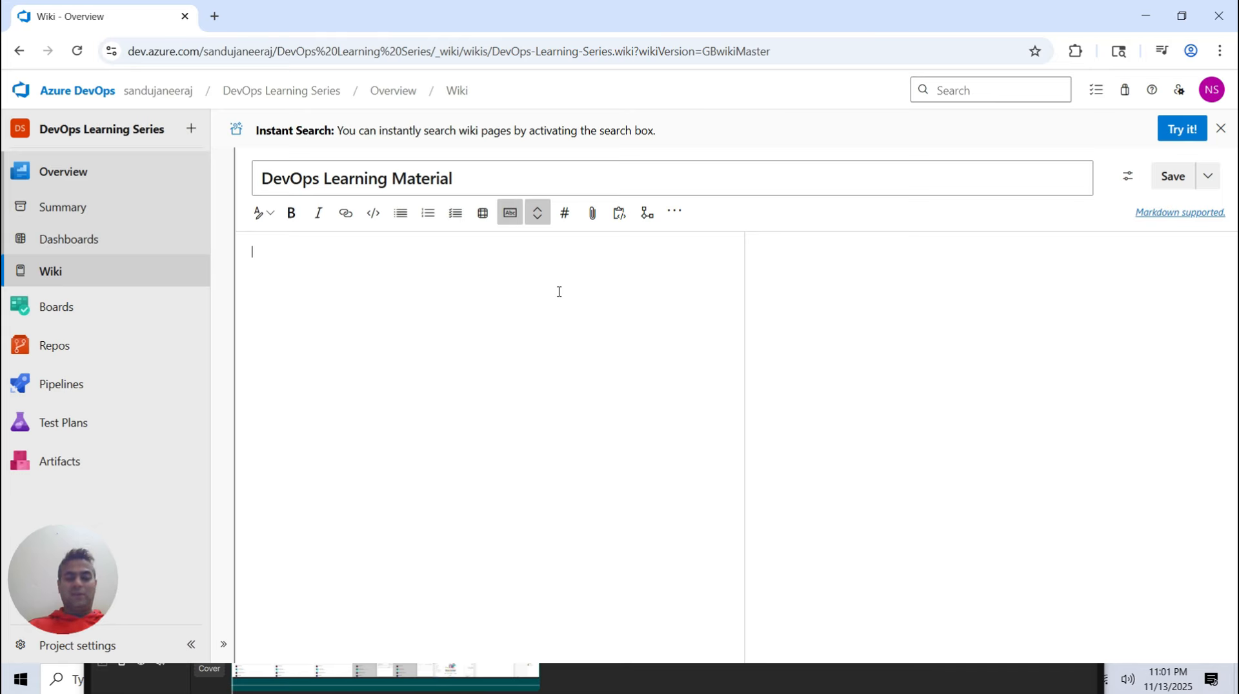
type("Micr")
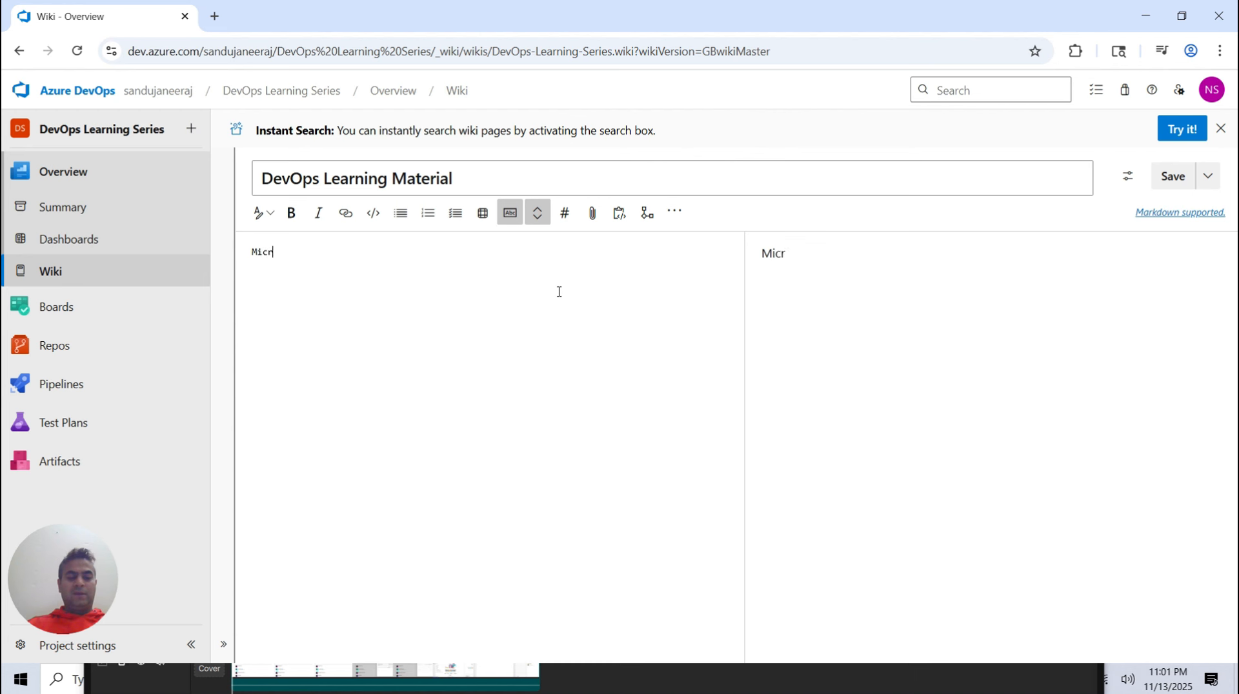
type("osoft Learn")
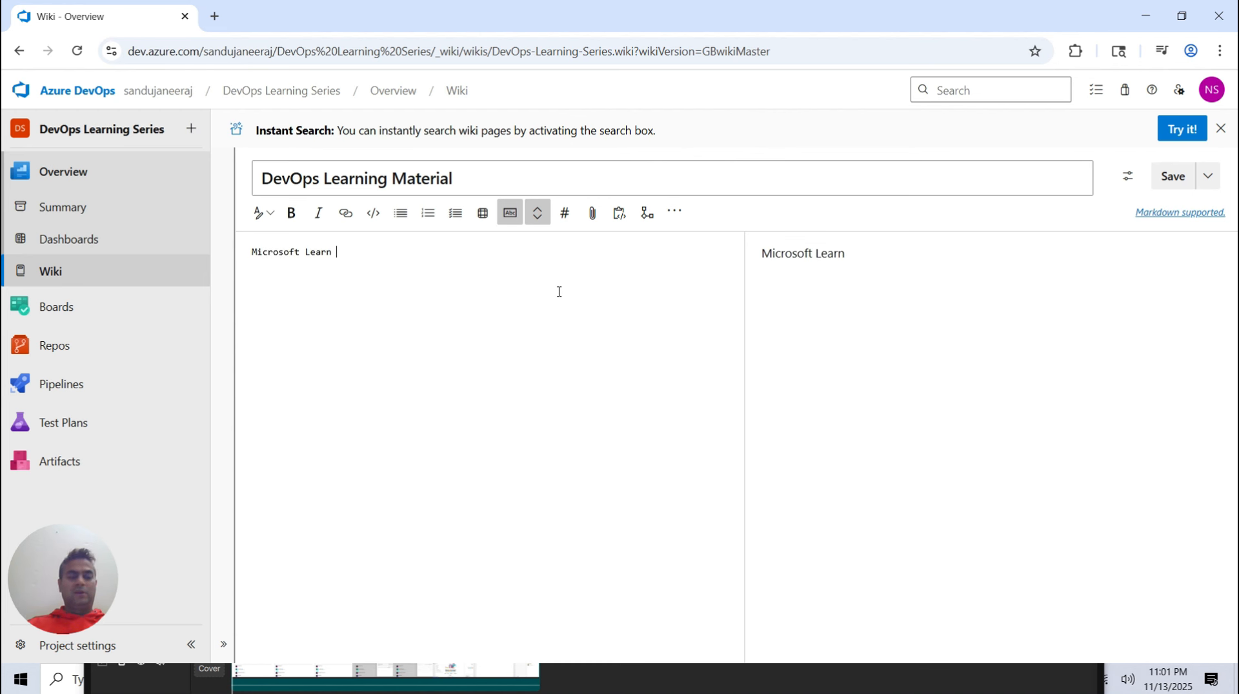
type(" is great ")
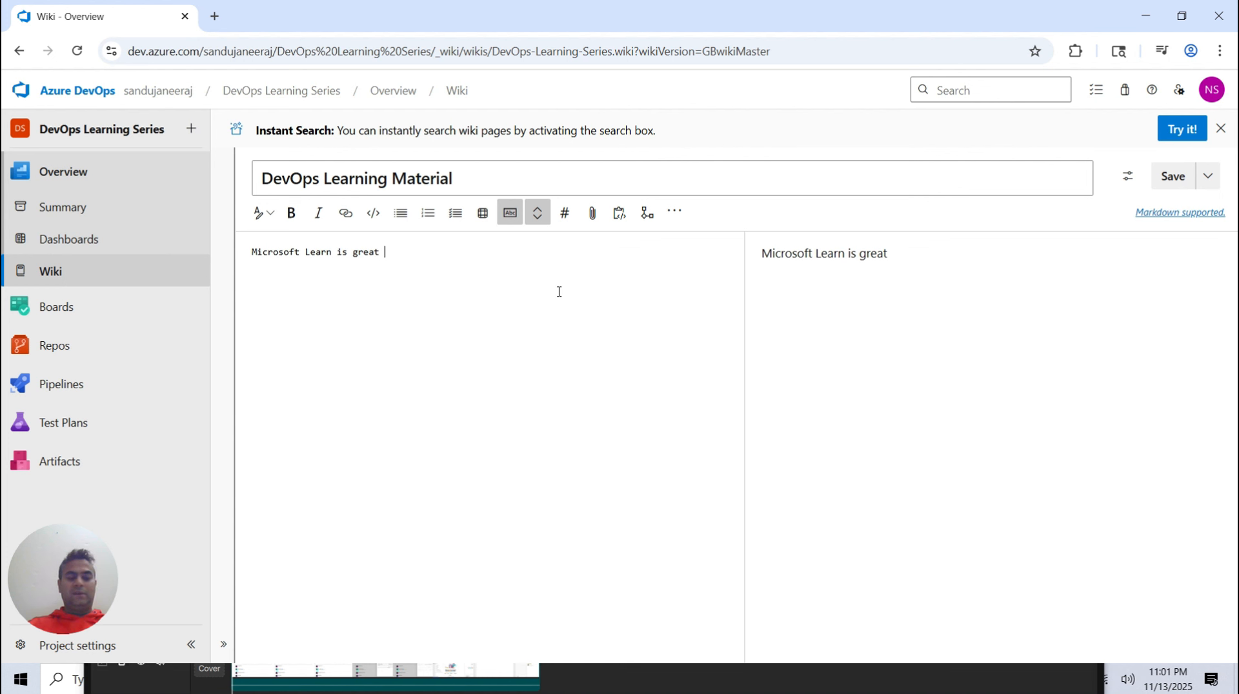
type("place to")
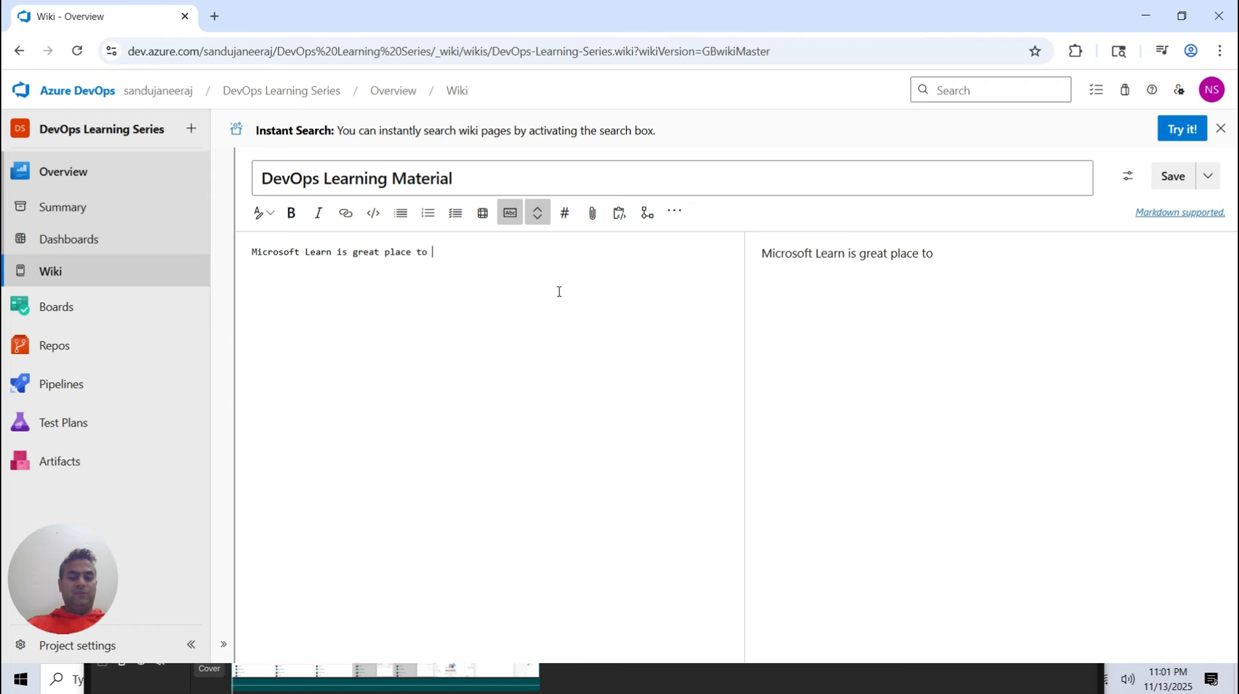
type(" get all the ")
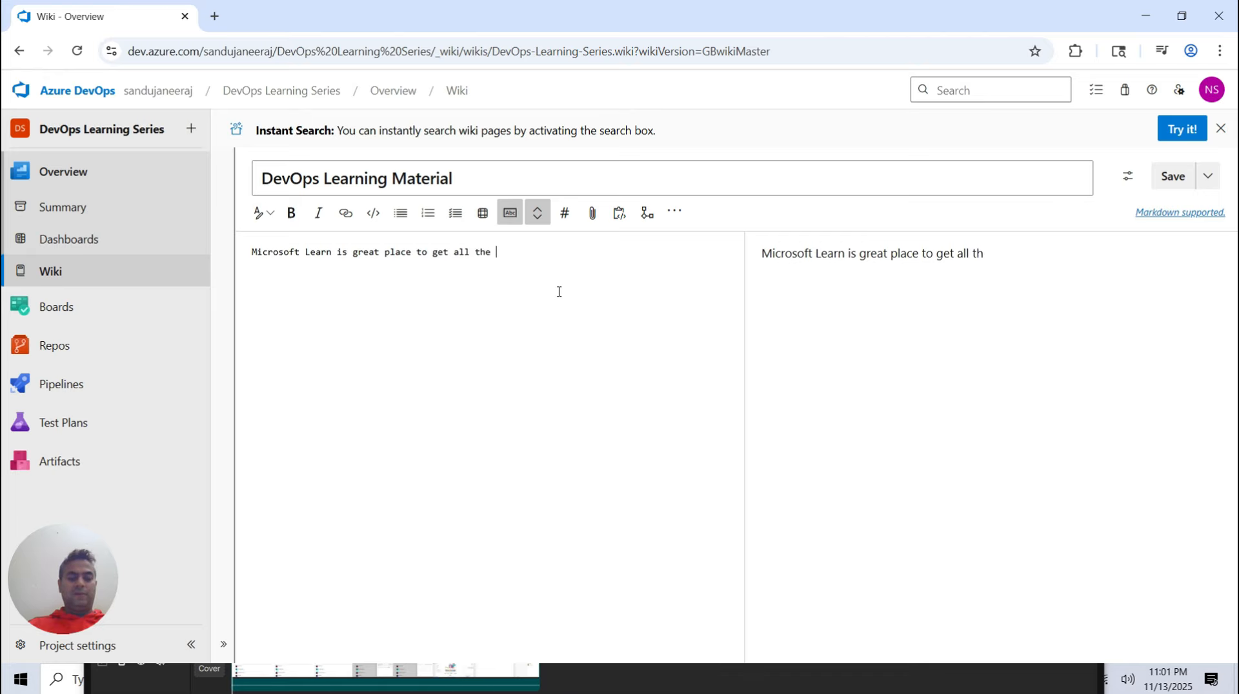
type("insight of ")
type("Microsoft ")
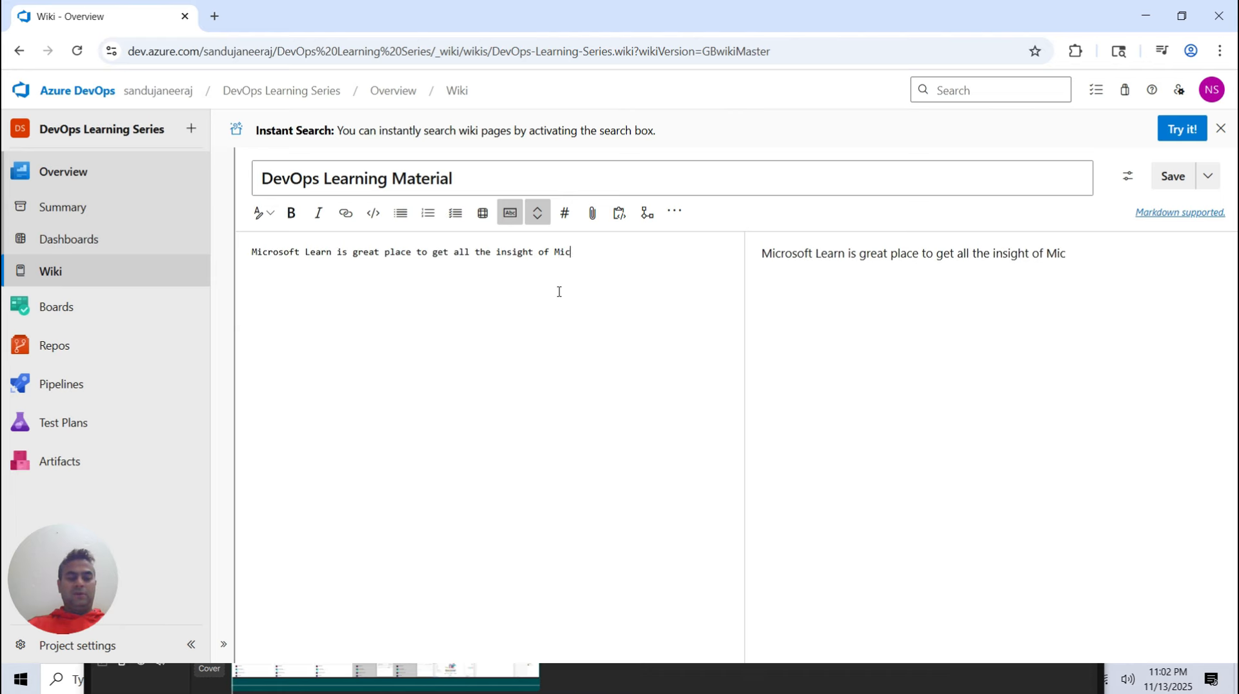
type("Product.")
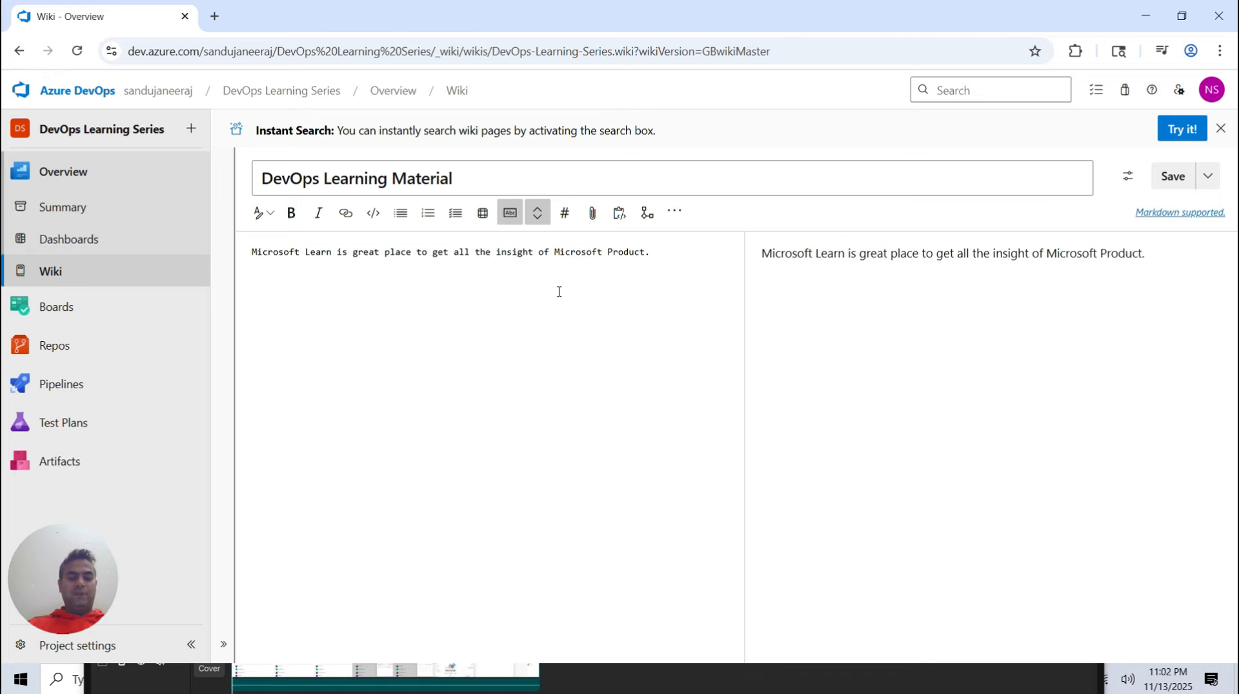
type(" Azure DevOps is ")
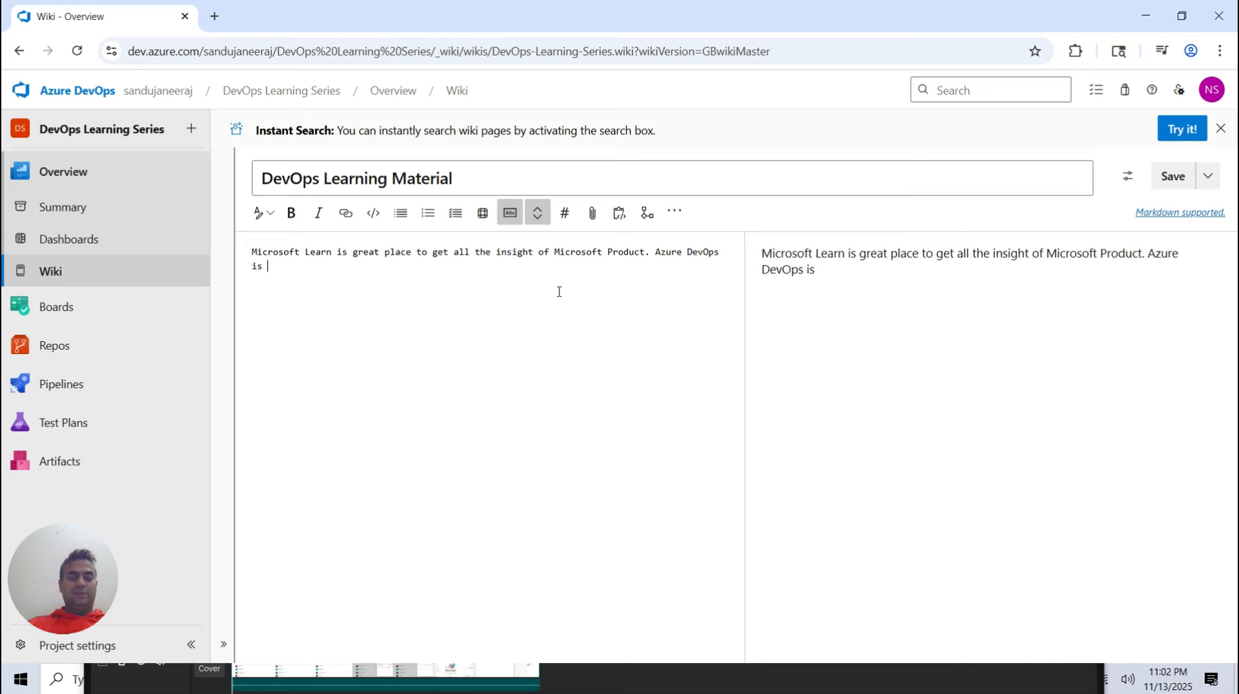
type("for ")
type("end")
Add the sentence Azure DevOps is for end to end solution for SDLC. to the page and save it
key("BackSpace")
type("nd to end")
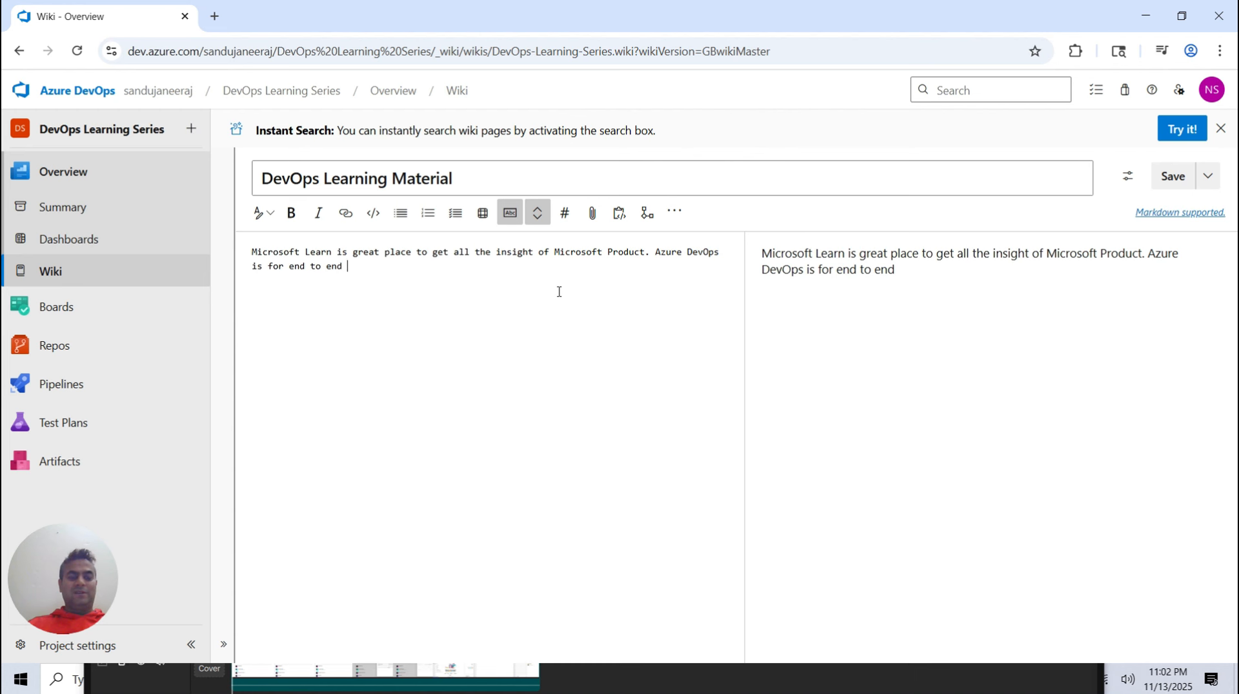
type(" solutio")
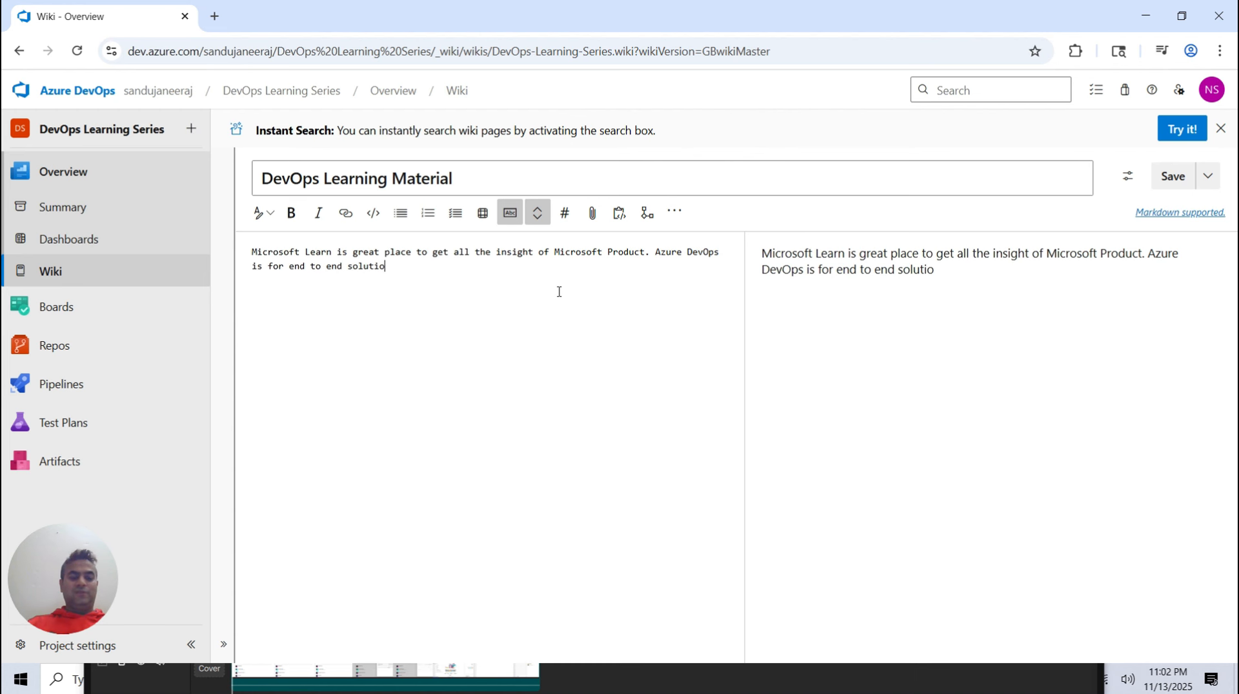
type("n for SD")
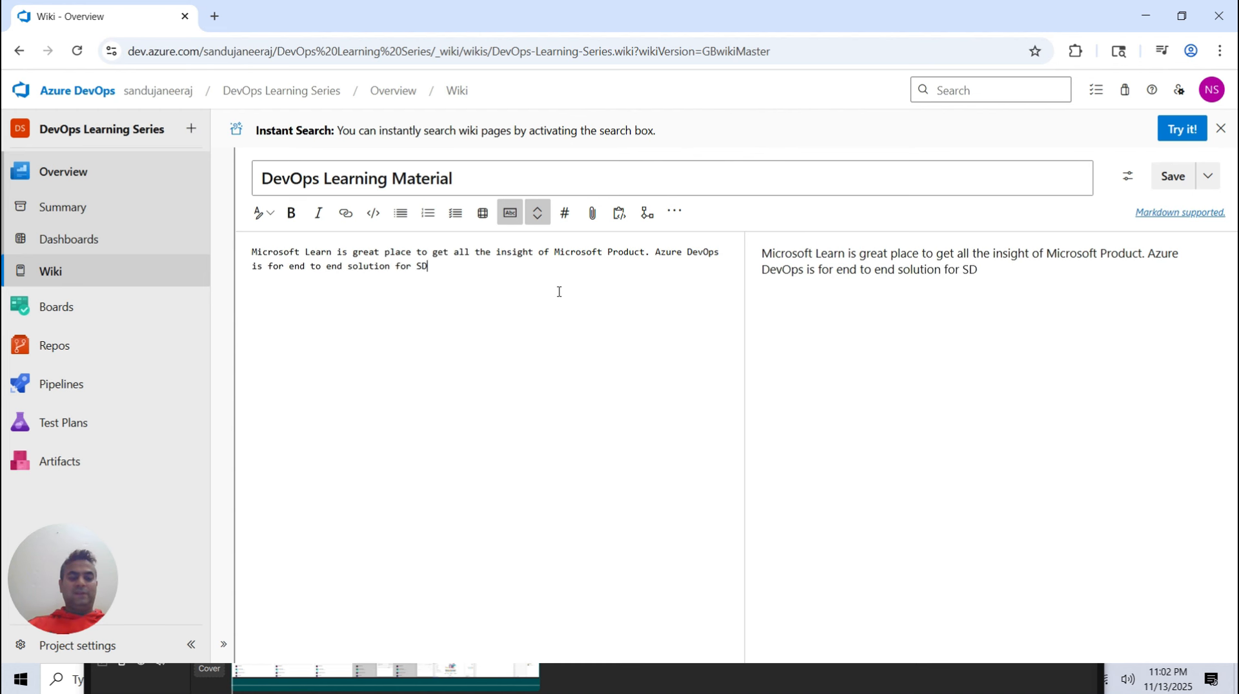
type("LC.")
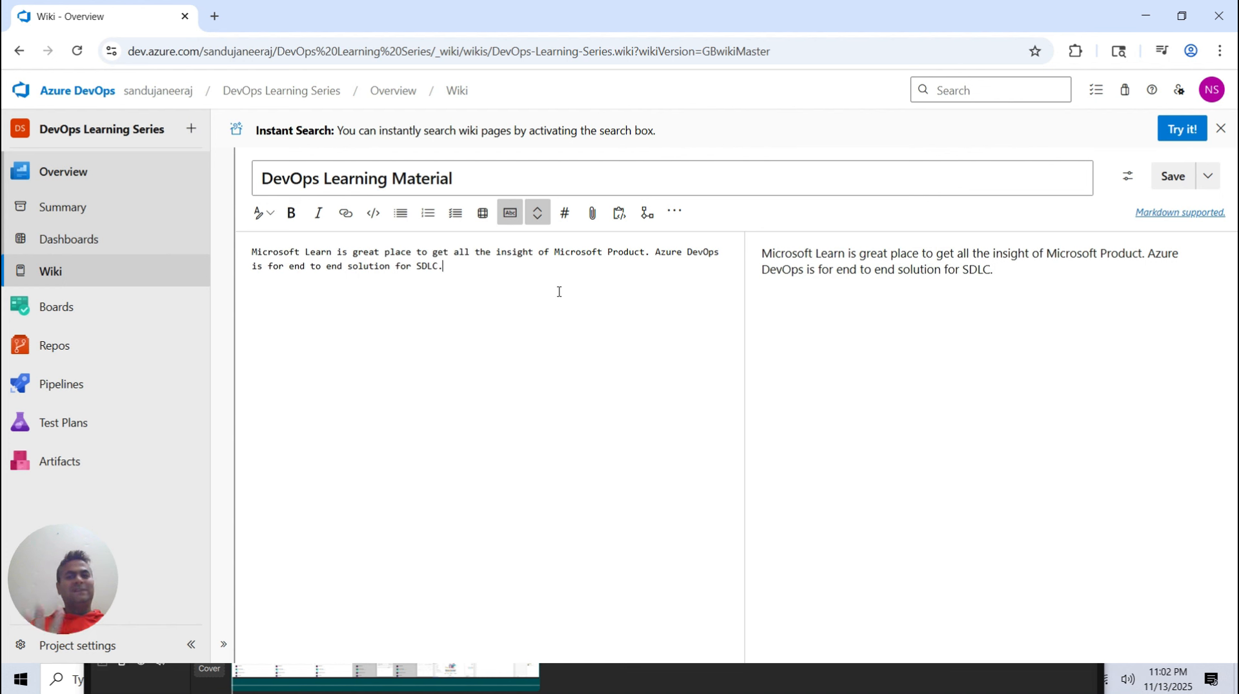
left_click(1171, 183)
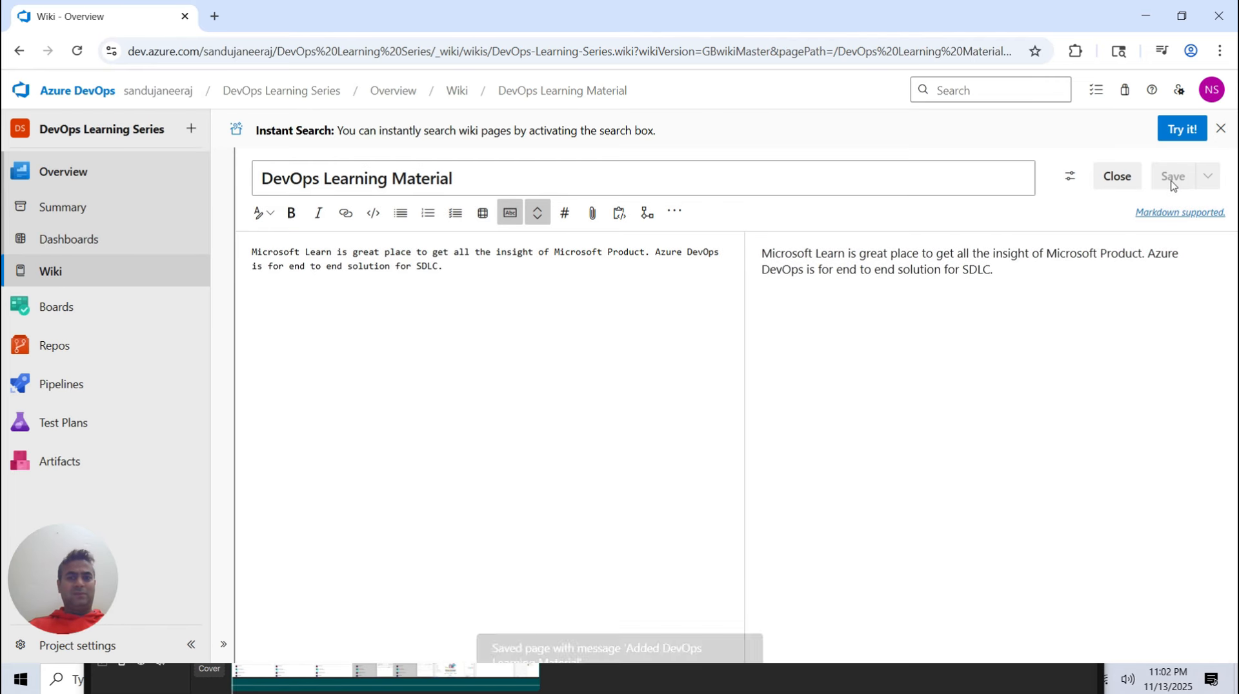